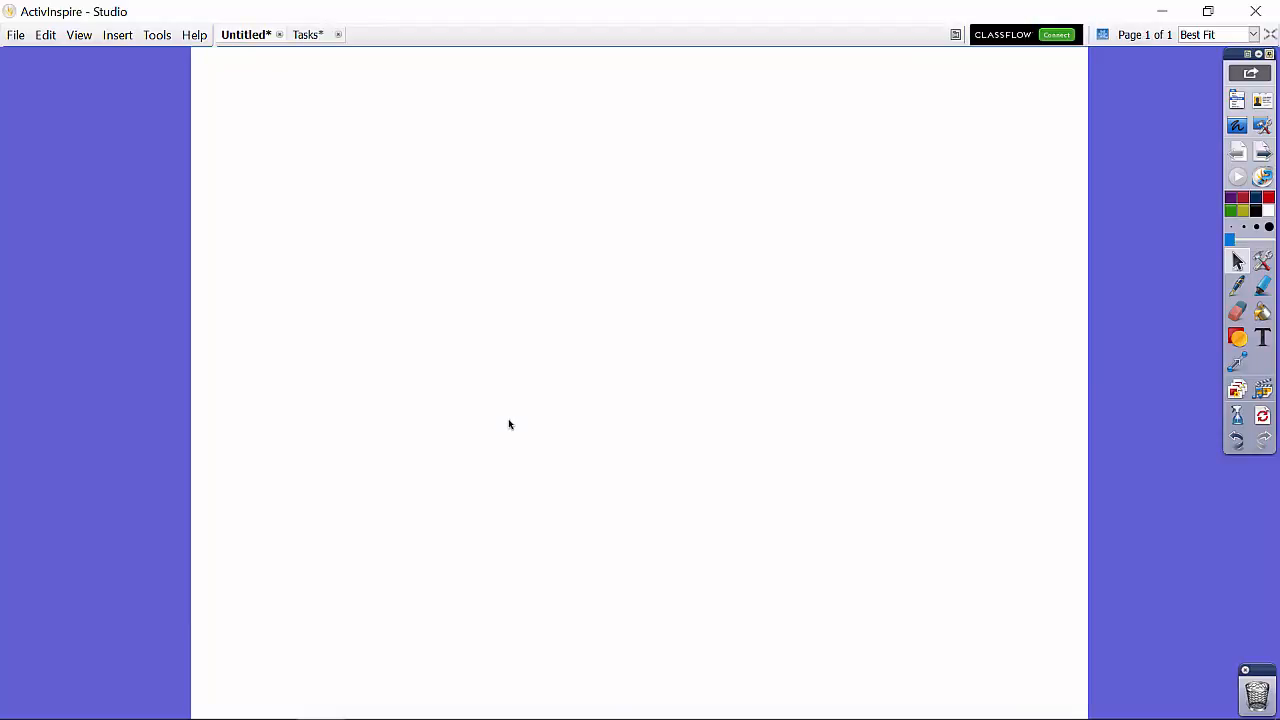
Step: Set the page background to a two-colour gradient fill fading from the palette's green at the top to white at the bottom
right_click(523, 338)
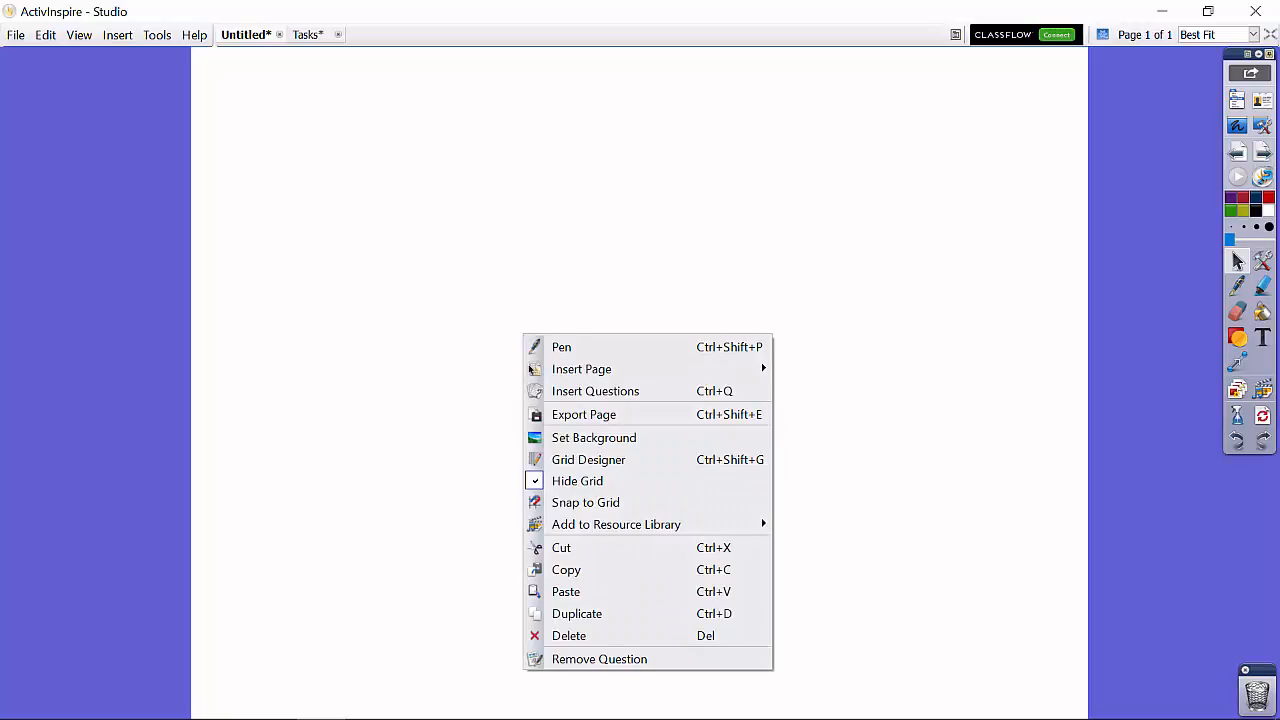
click(555, 439)
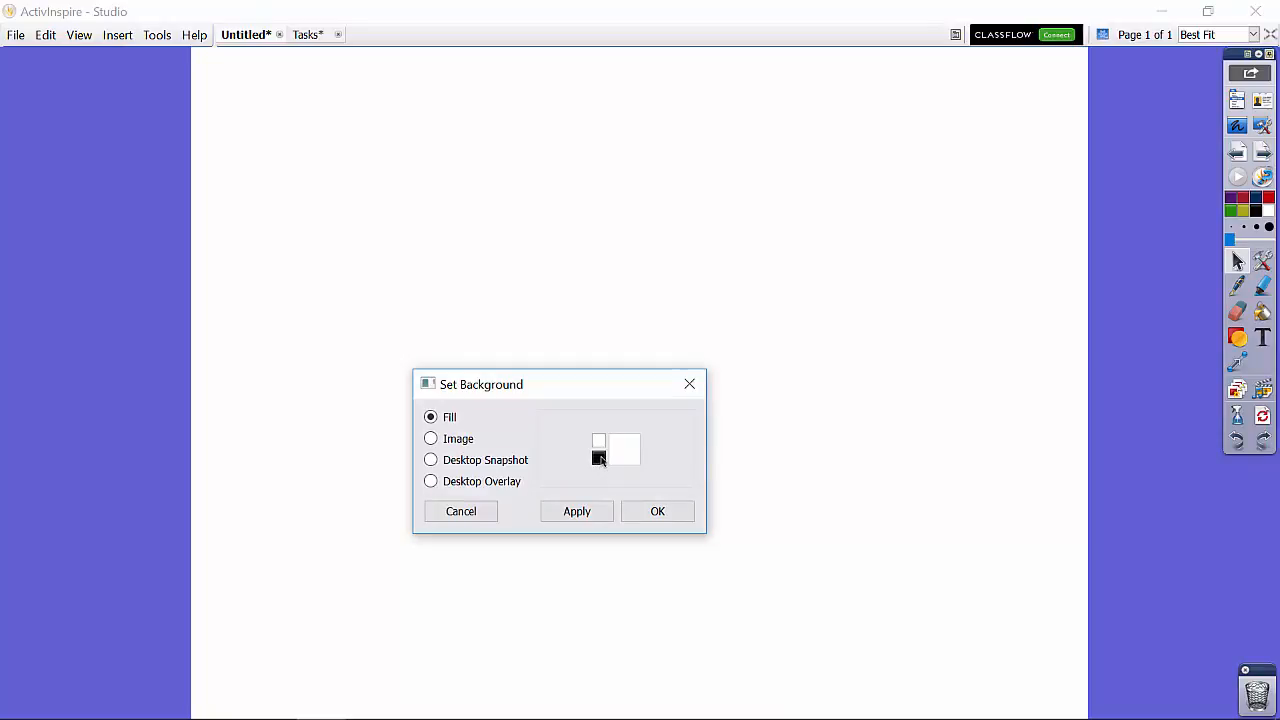
click(599, 459)
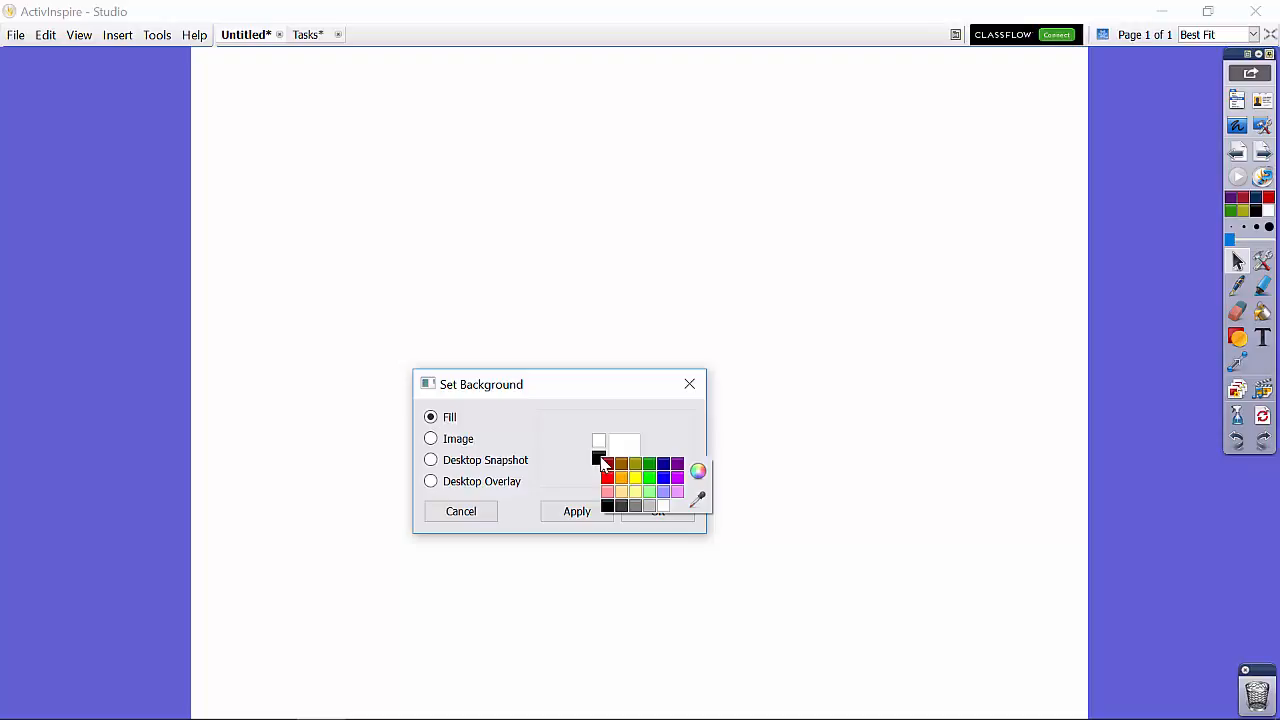
click(697, 497)
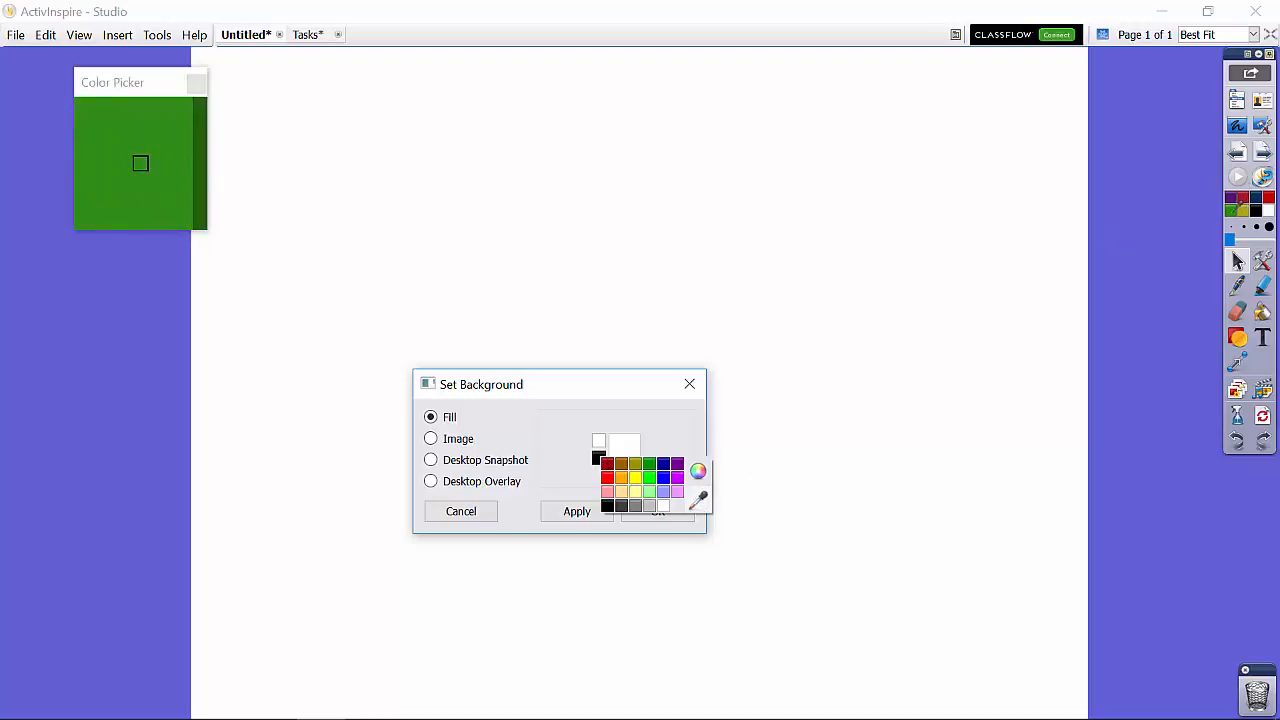
click(1234, 212)
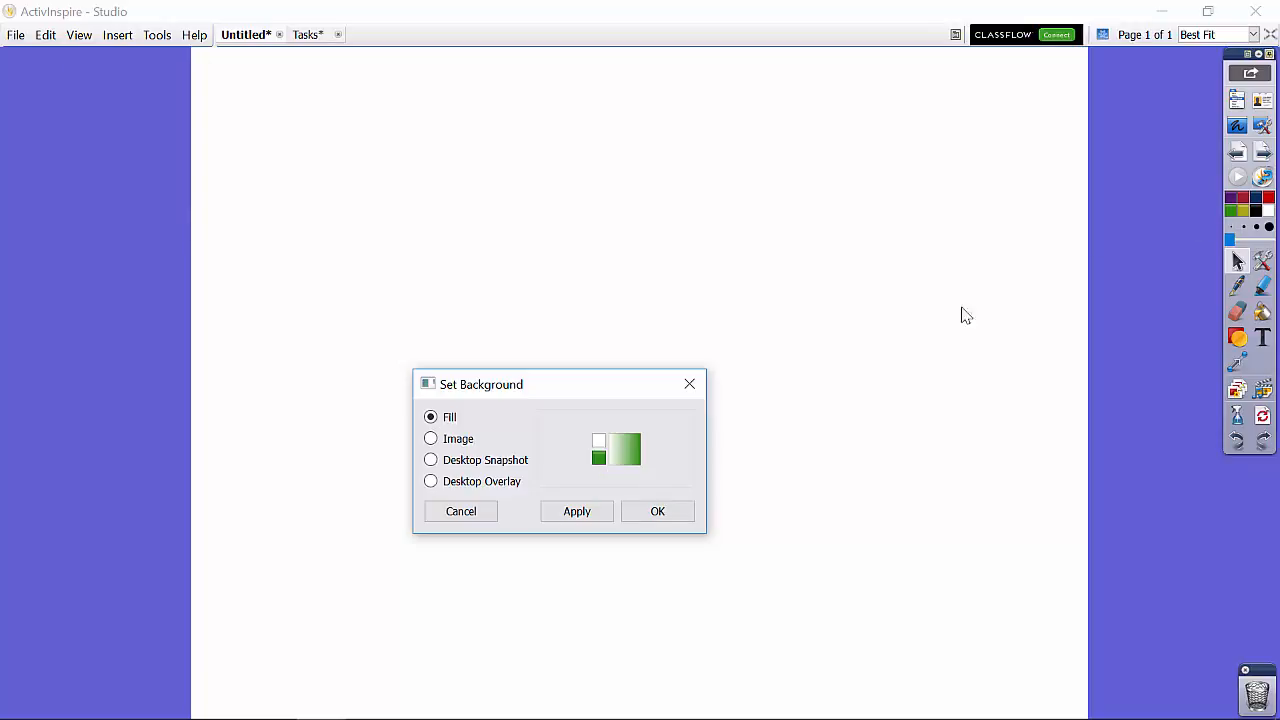
click(626, 456)
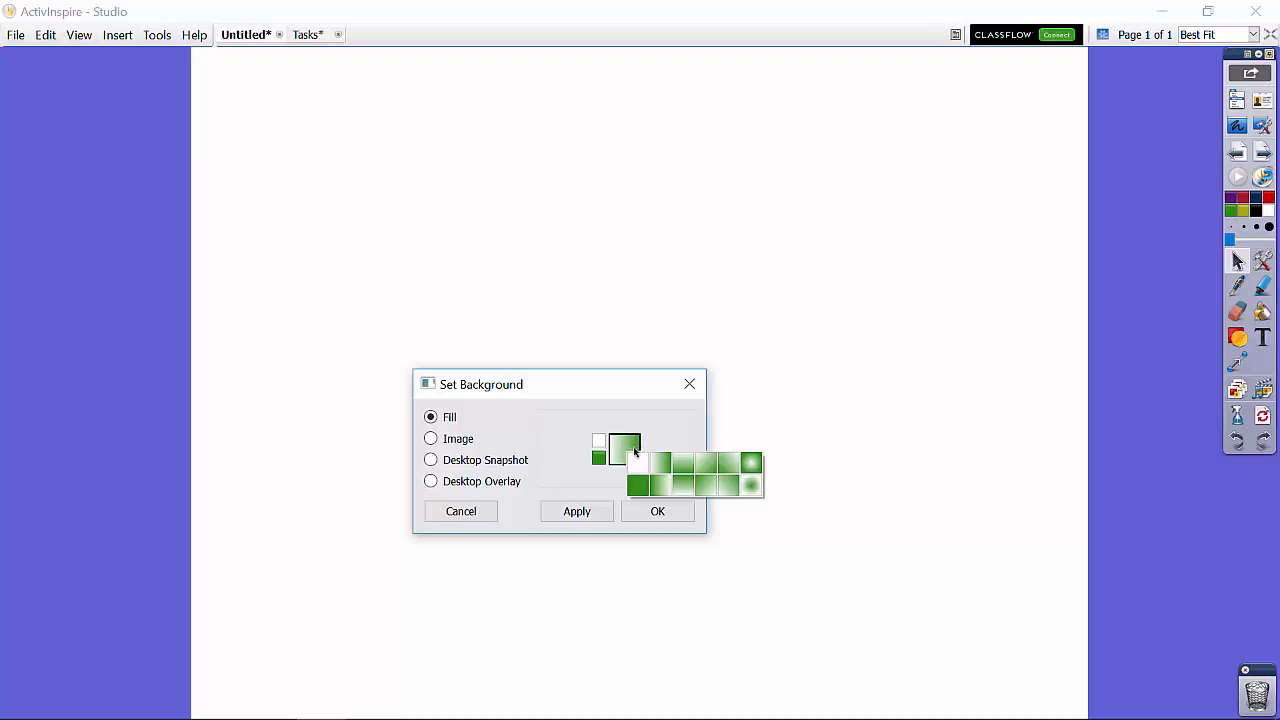
click(685, 489)
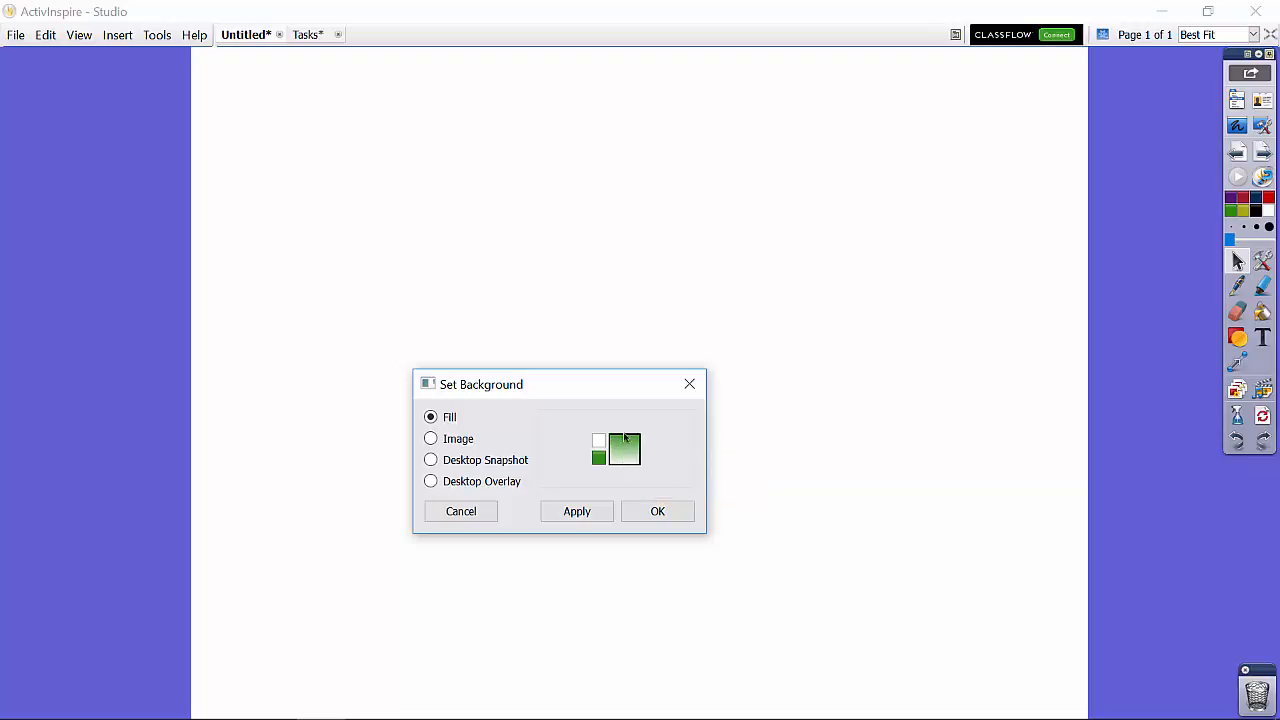
click(657, 511)
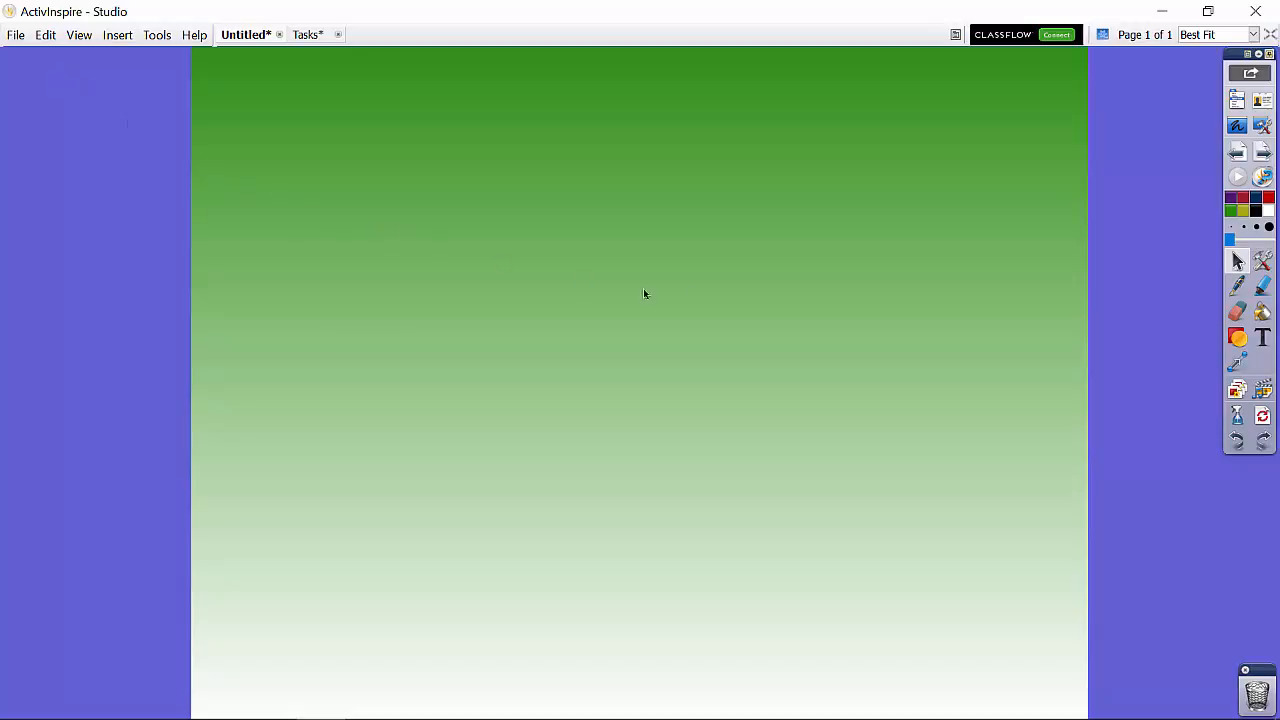
Step: Draw a tall black-filled rectangle in the upper-left part of the page with the Shape tool
click(1238, 340)
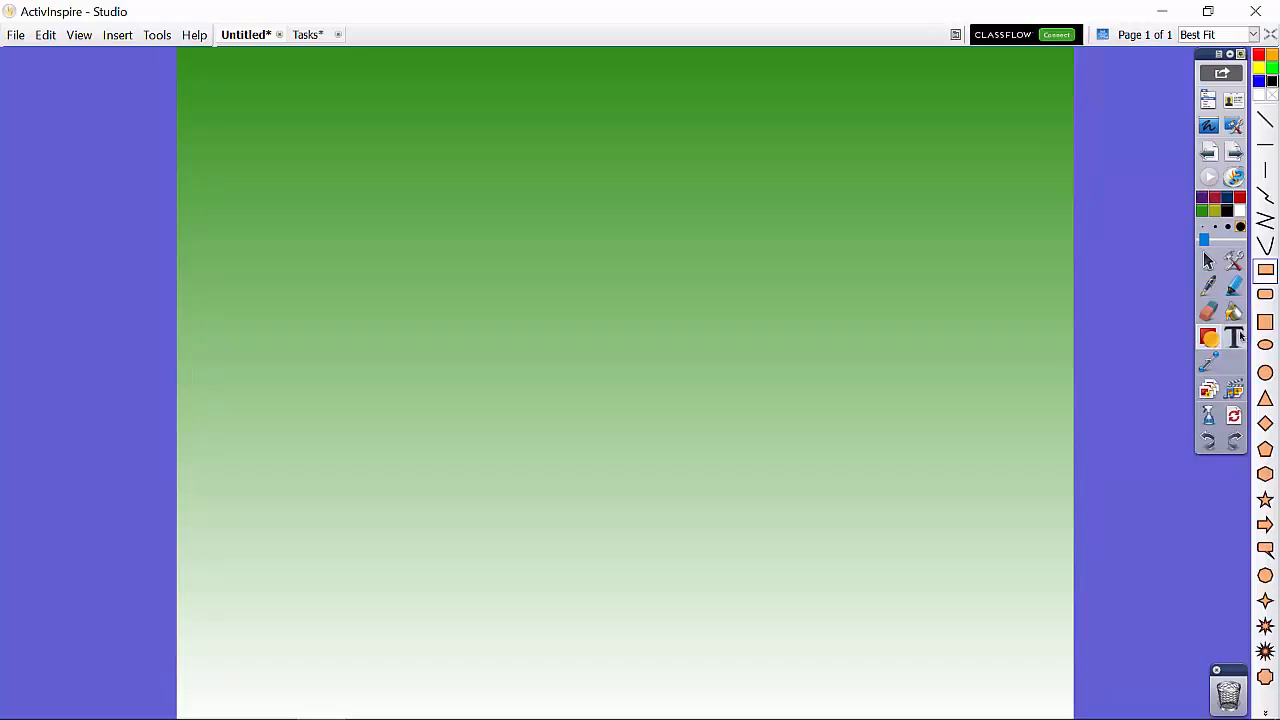
click(1266, 270)
mouse_move(218, 84)
mouse_down()
mouse_move(429, 395)
mouse_move(448, 446)
mouse_move(462, 446)
mouse_up()
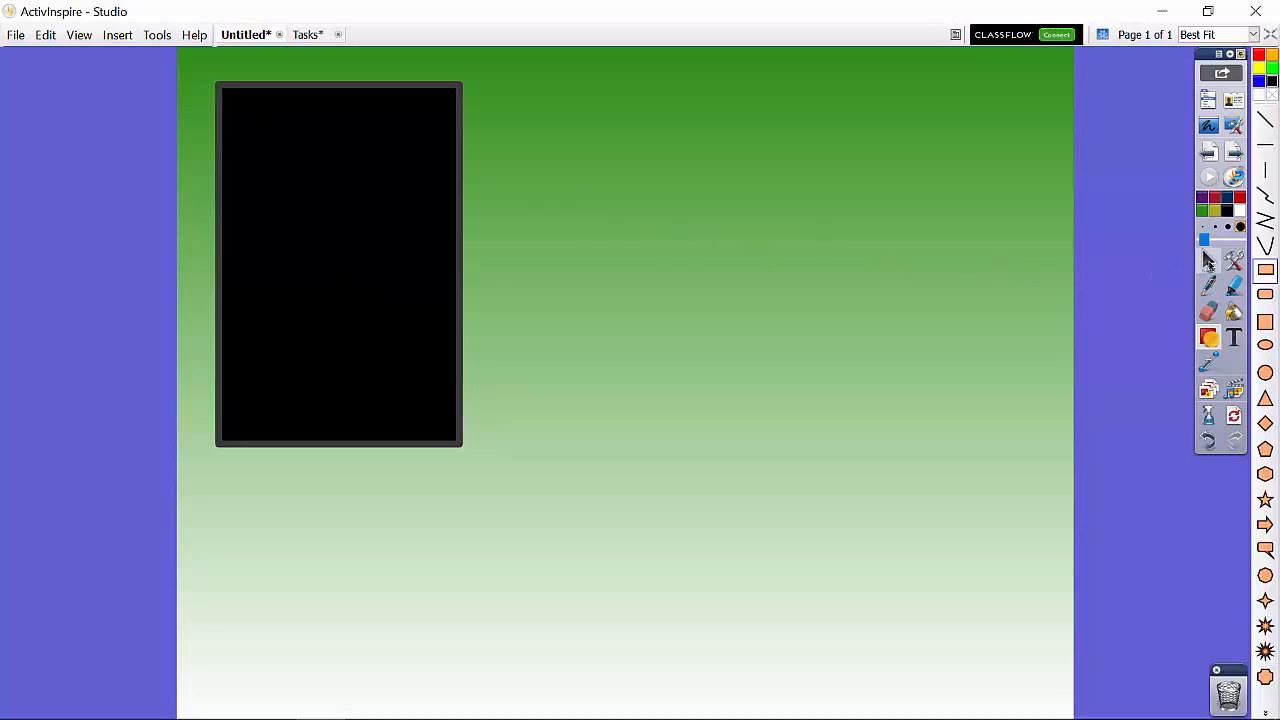
Step: Fill both the rectangle's interior and its border with purple
click(1236, 313)
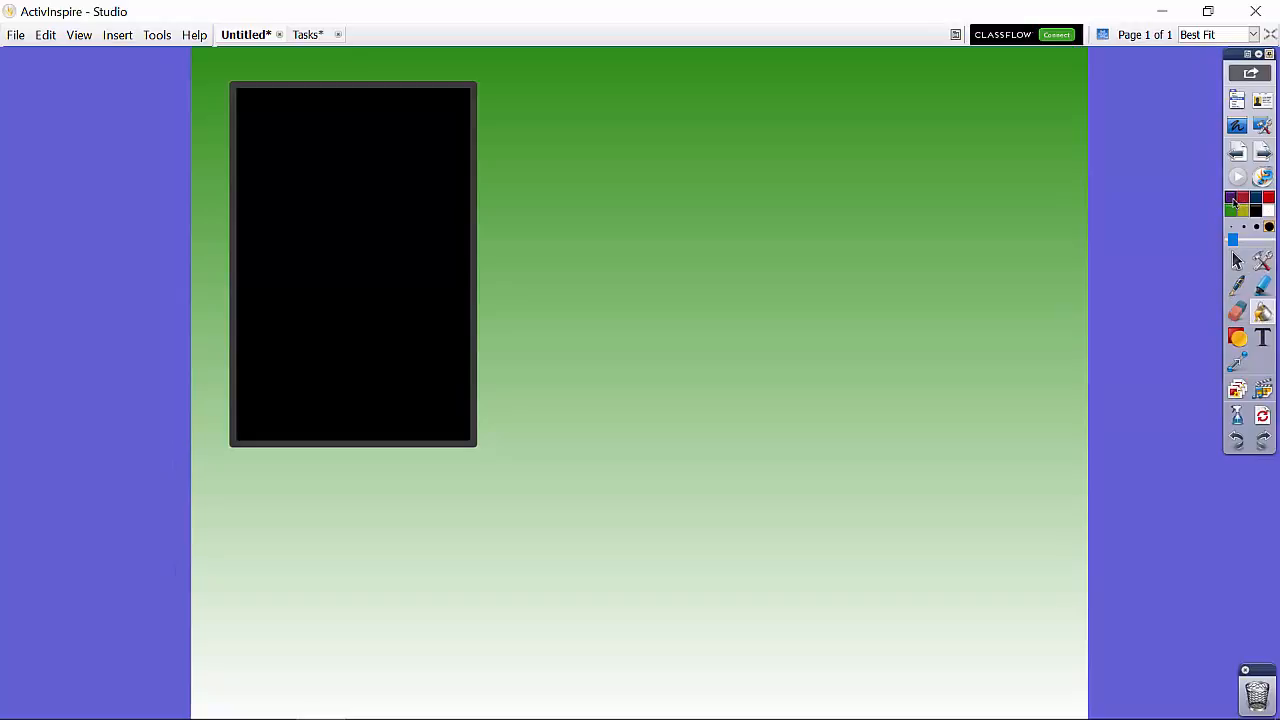
click(1230, 202)
click(394, 128)
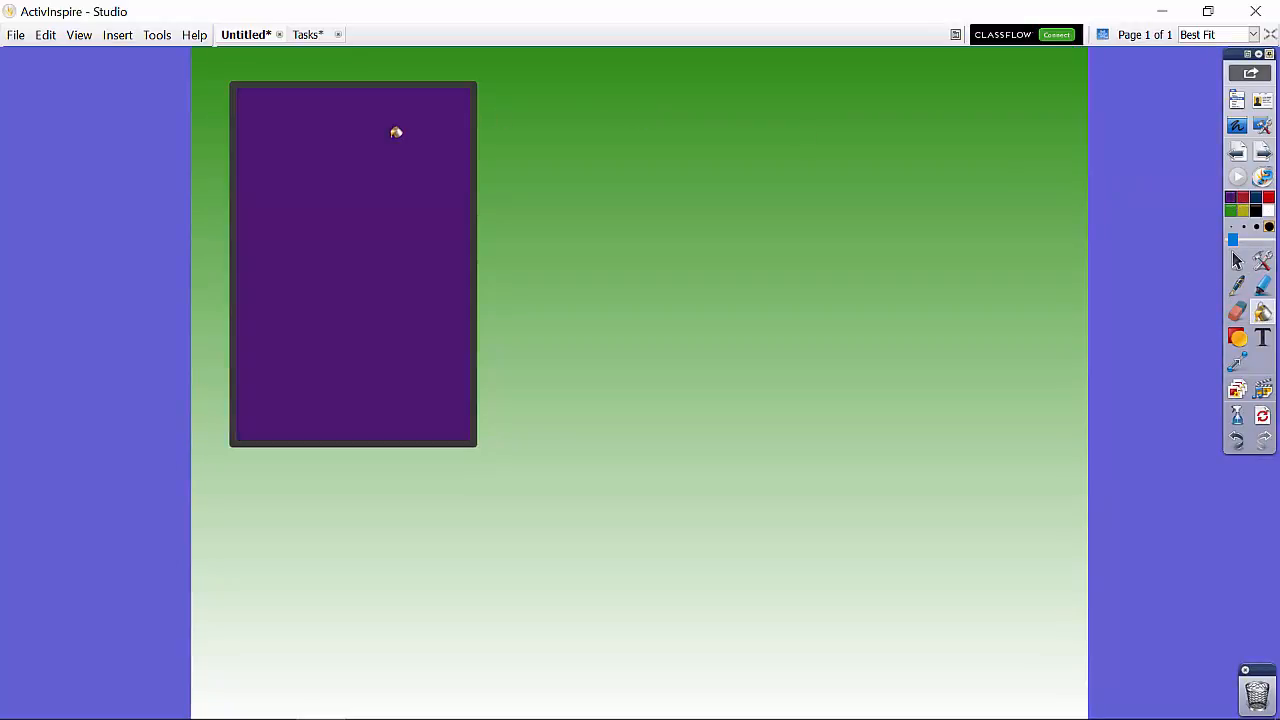
click(387, 78)
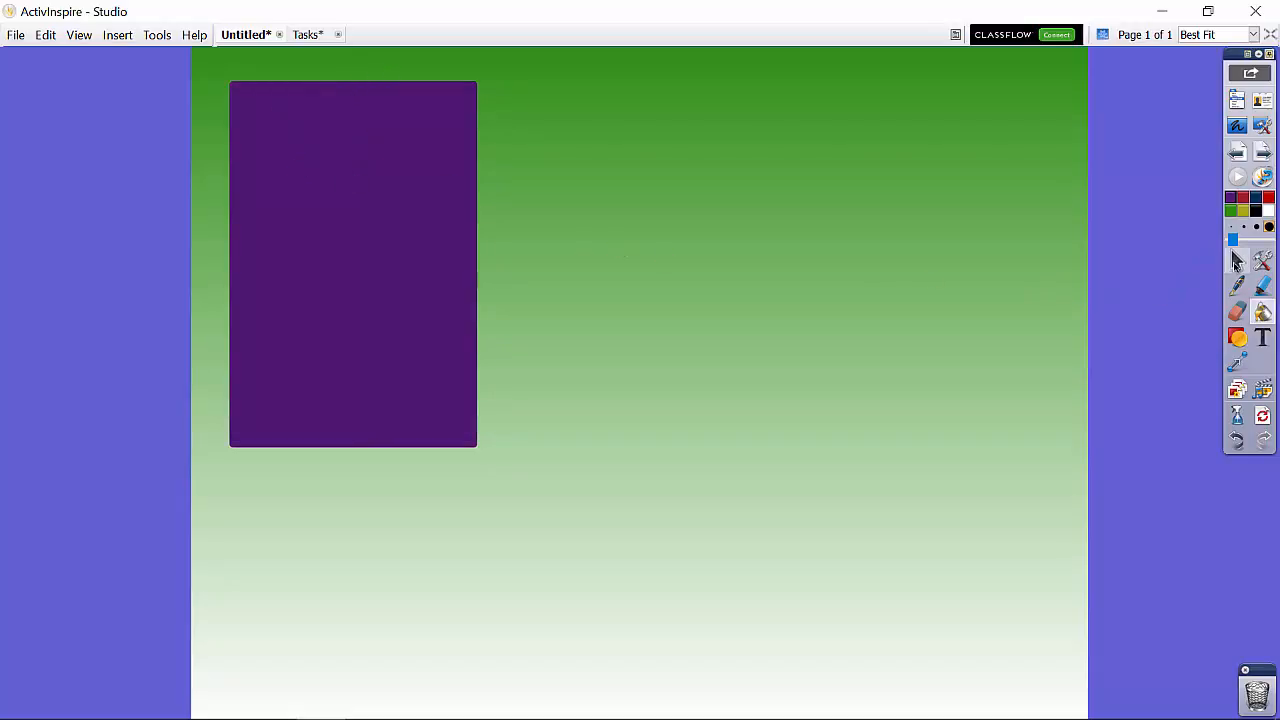
Step: Make the purple rectangle partly translucent so the background gradient shows through it
click(1237, 261)
click(368, 178)
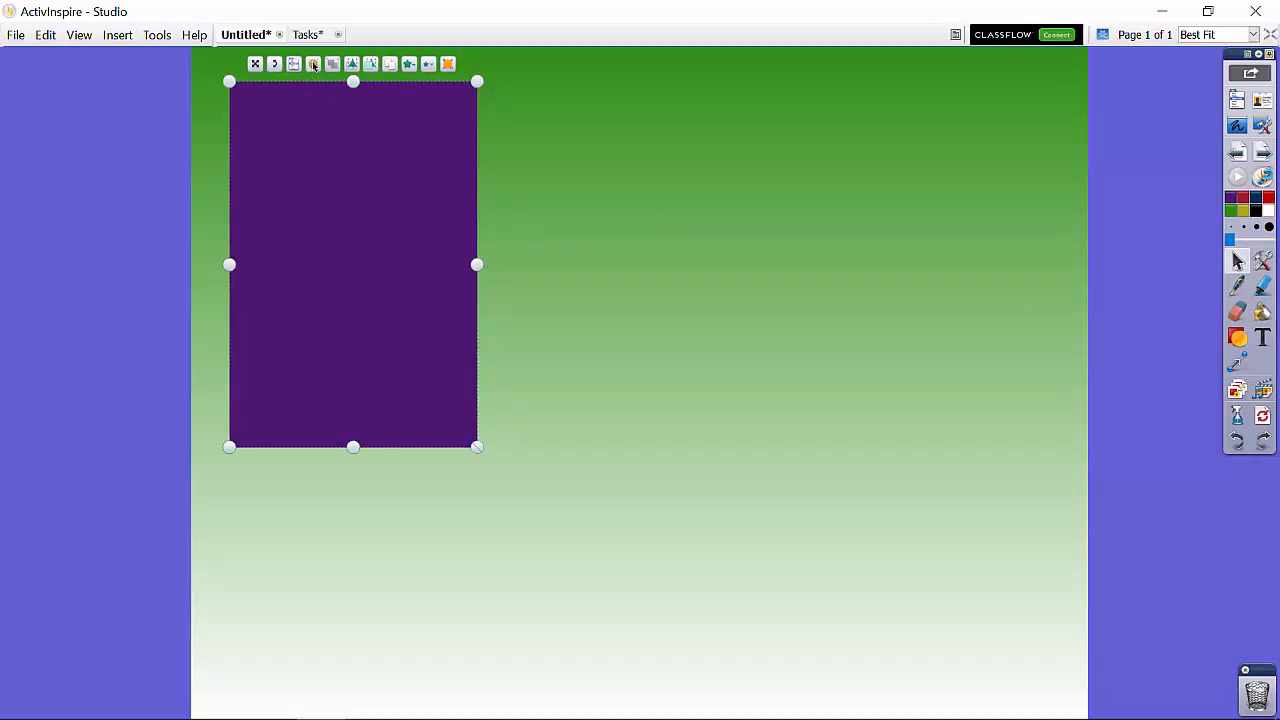
mouse_move(313, 64)
mouse_down()
mouse_move(285, 64)
mouse_move(298, 65)
mouse_up()
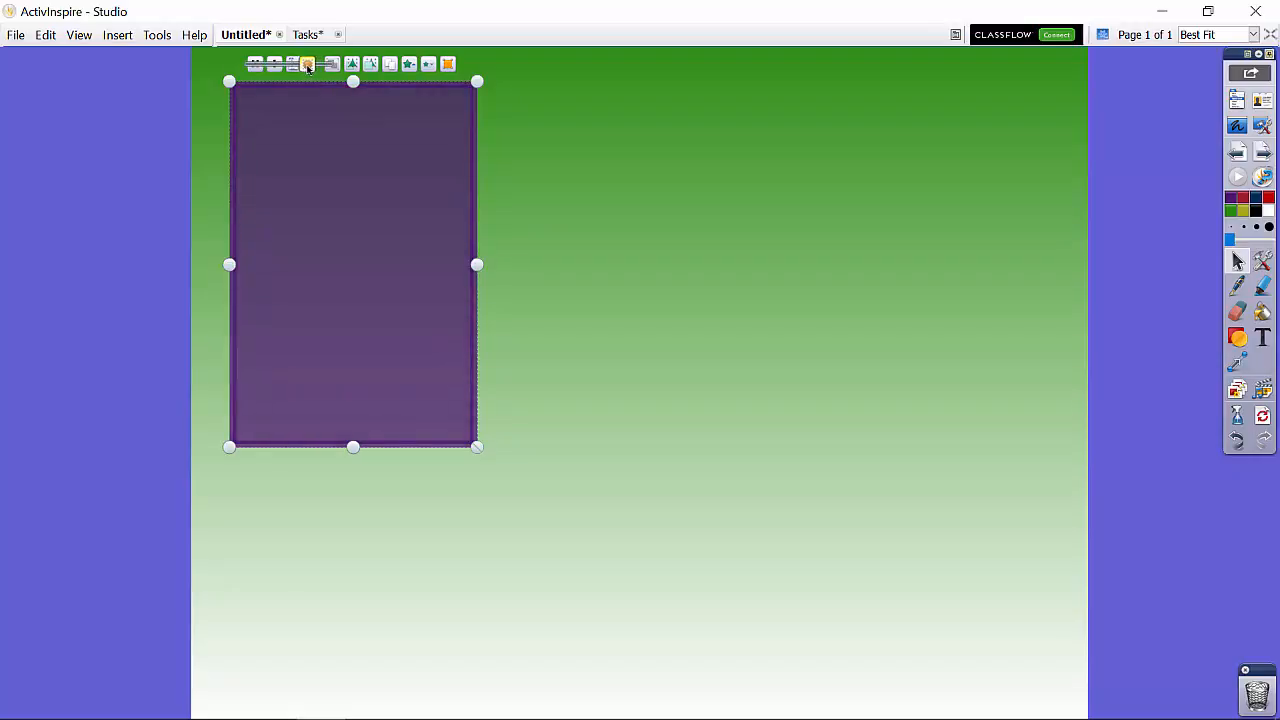
click(313, 65)
drag(311, 65, 310, 67)
click(535, 149)
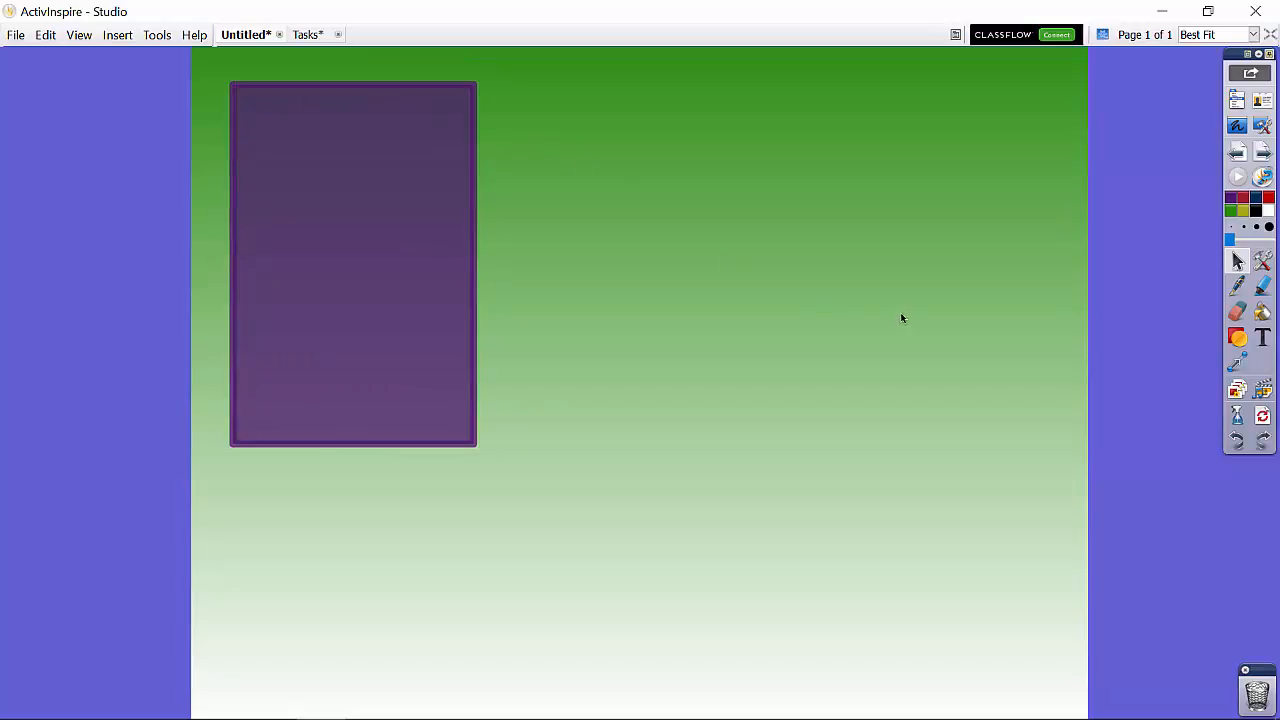
Step: Add the text label "Solid" near the top of the purple rectangle
click(1266, 342)
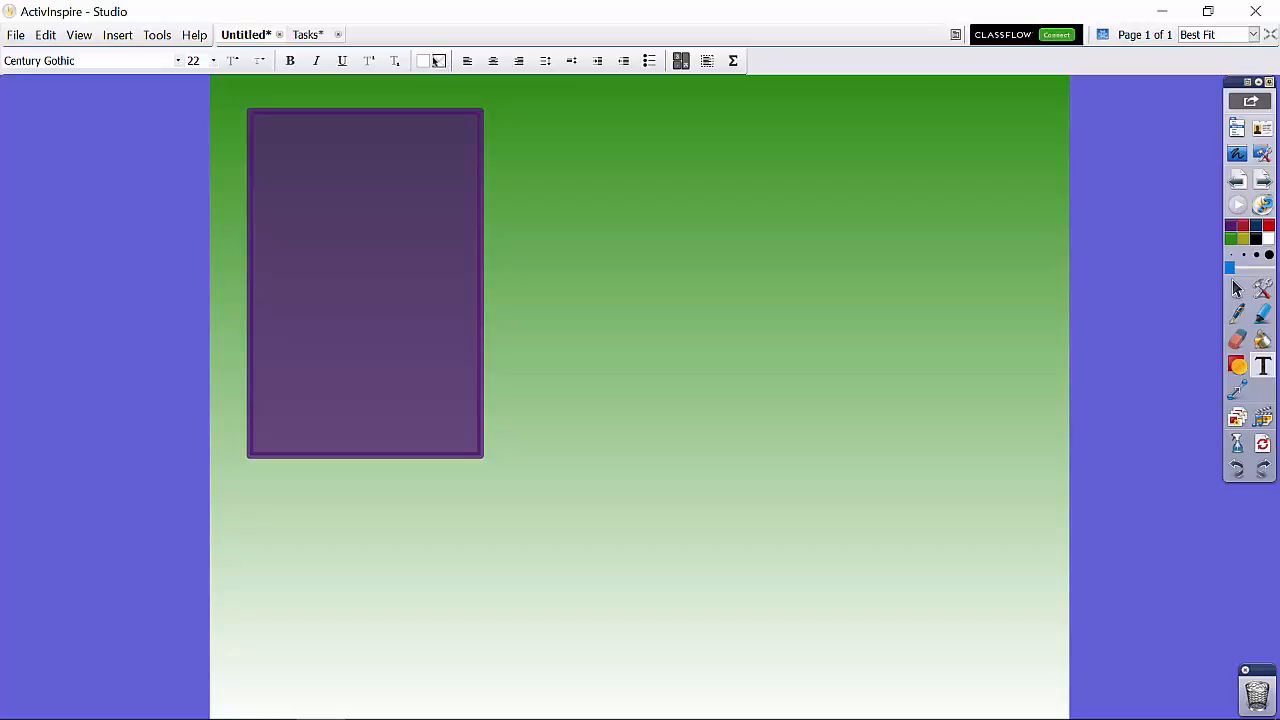
click(340, 139)
text(Soli)
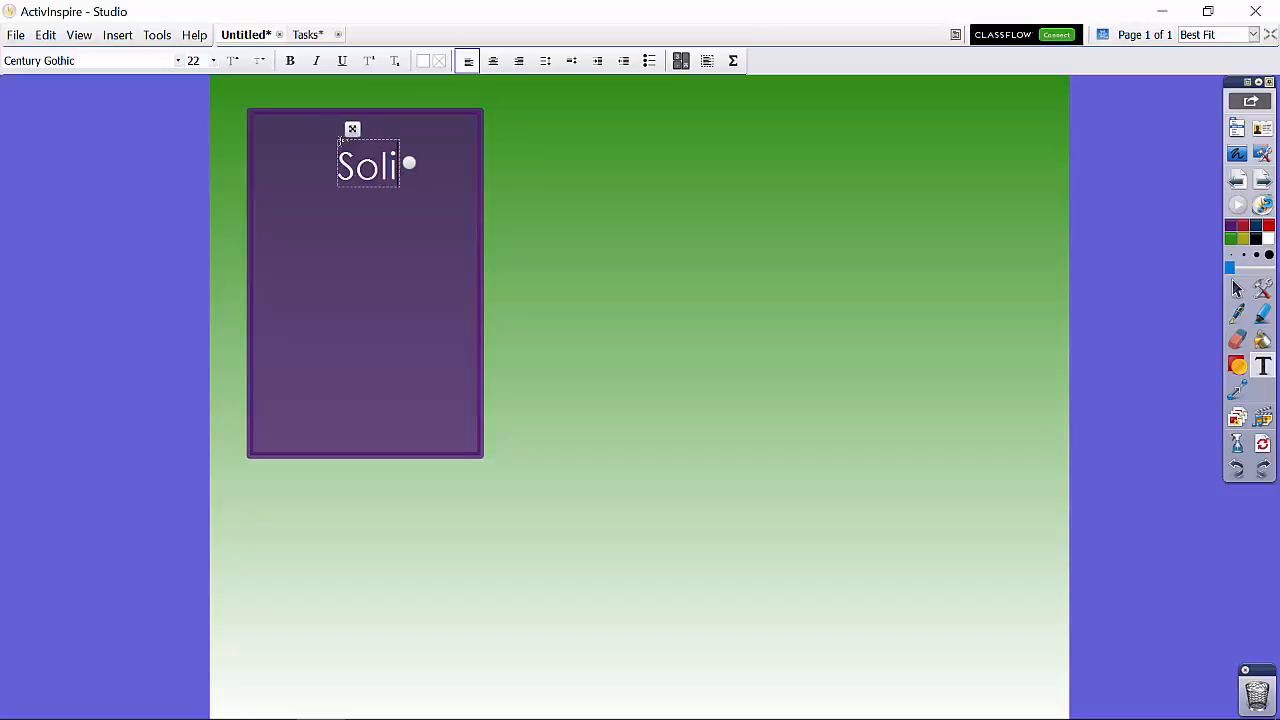
text(d)
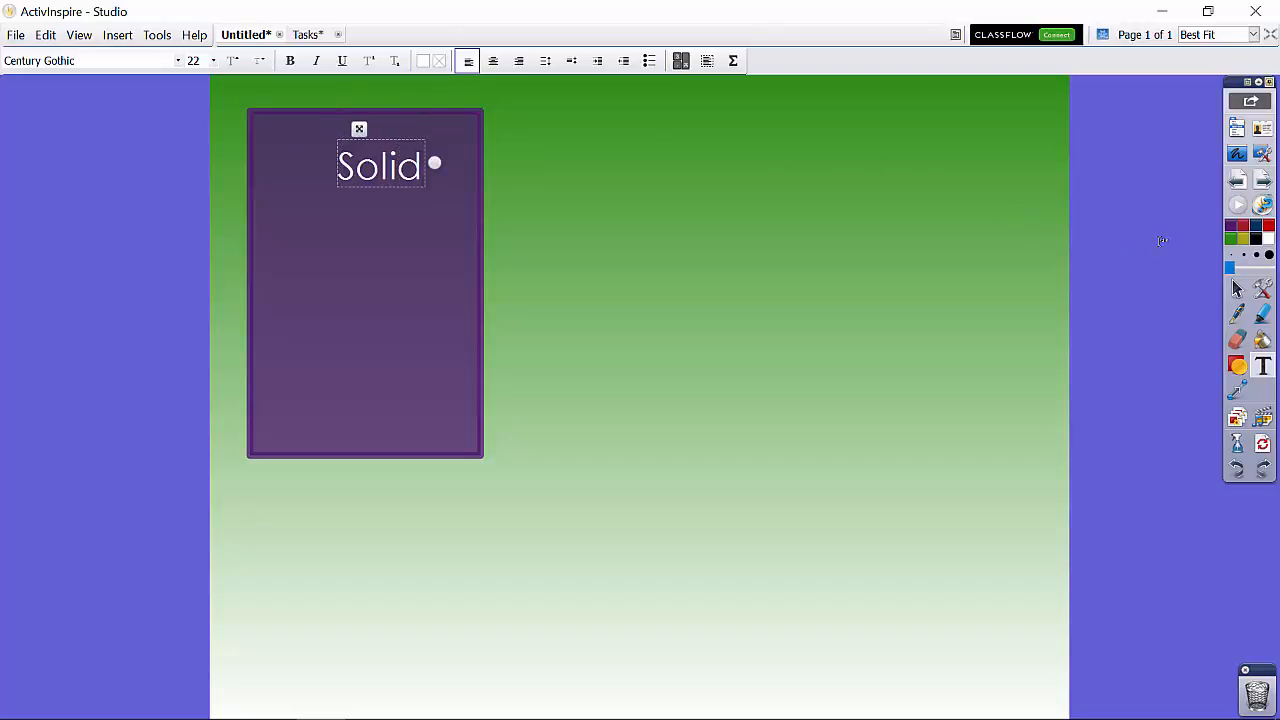
click(1237, 289)
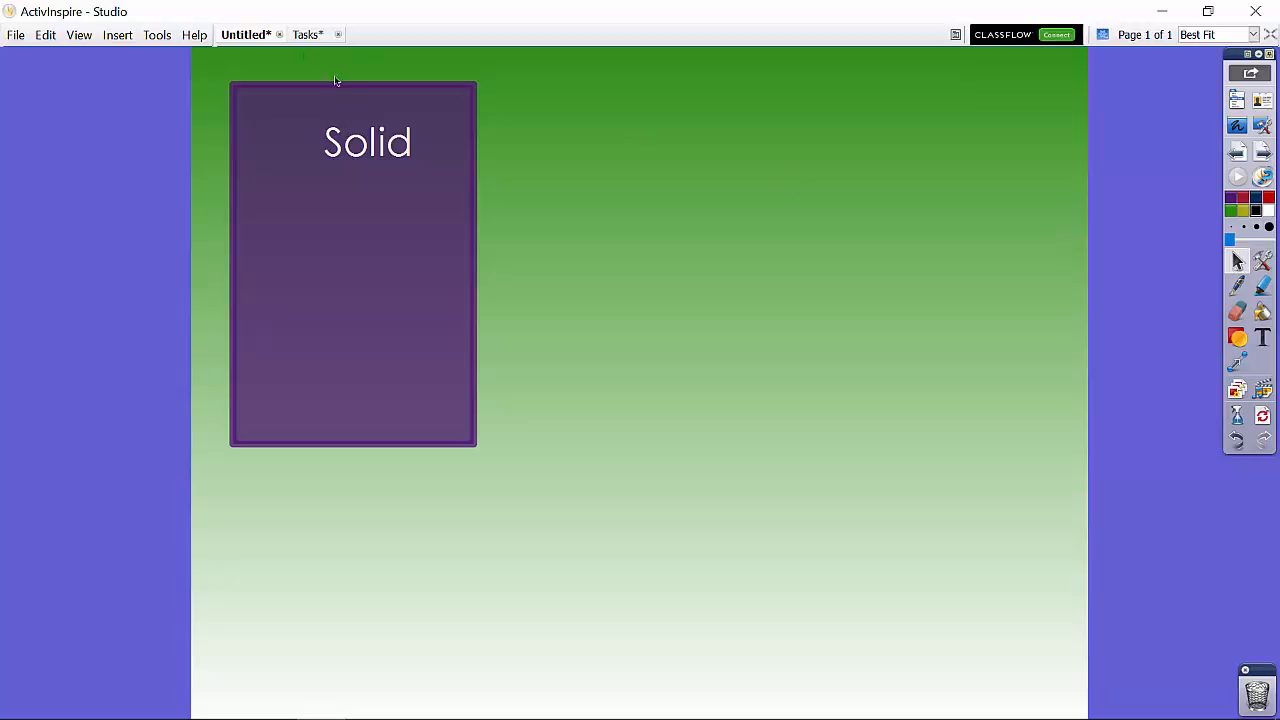
Step: Align the "Solid" label and the rectangle with each other using Align Centre X
drag(354, 63, 358, 199)
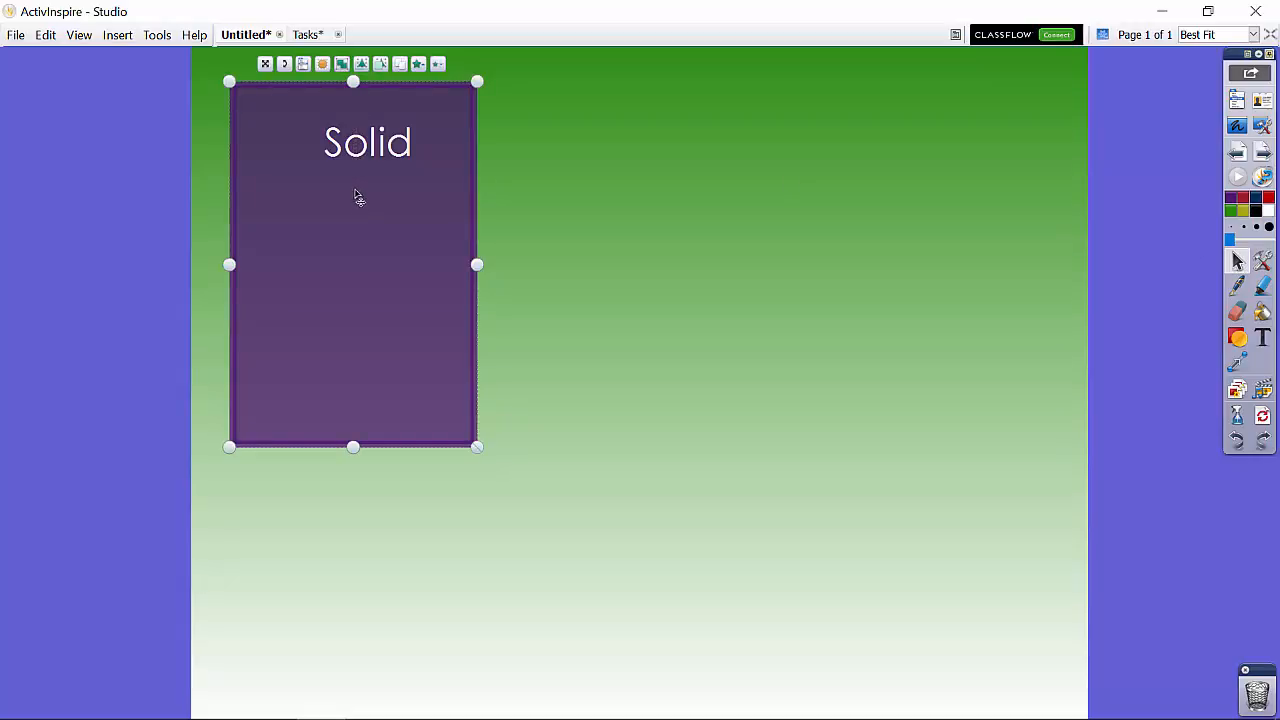
right_click(352, 150)
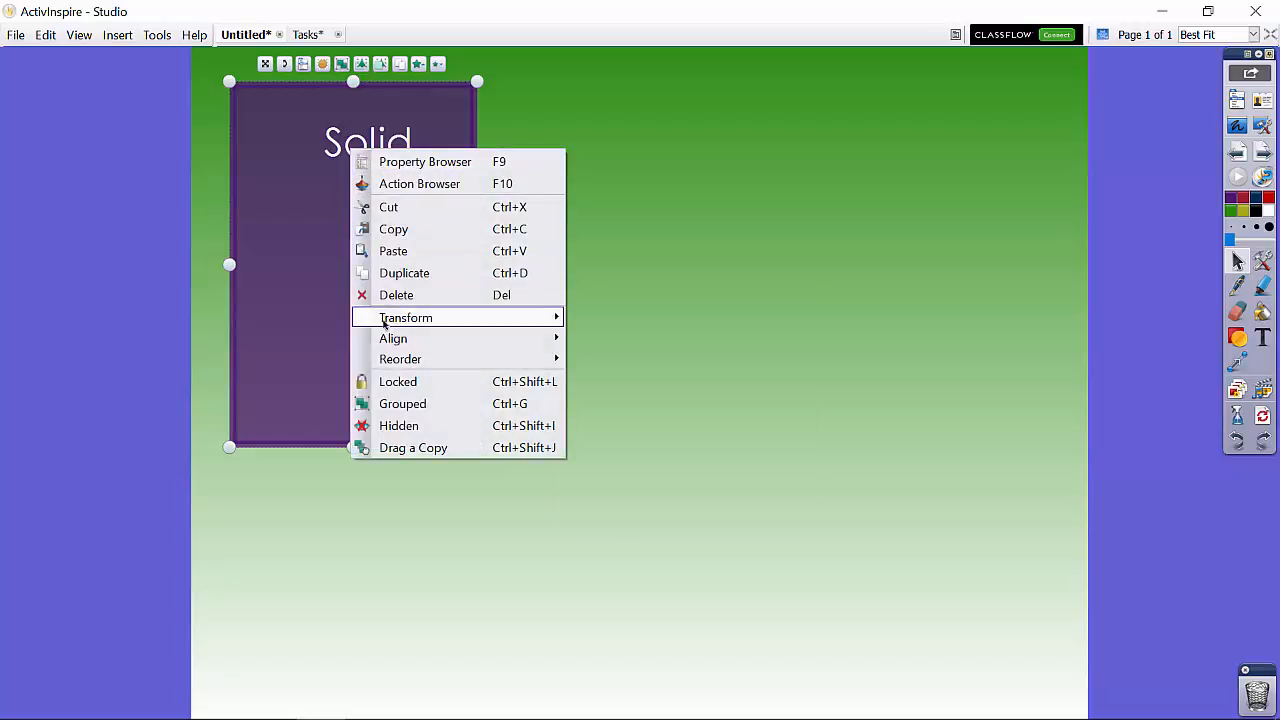
mouse_move(393, 338)
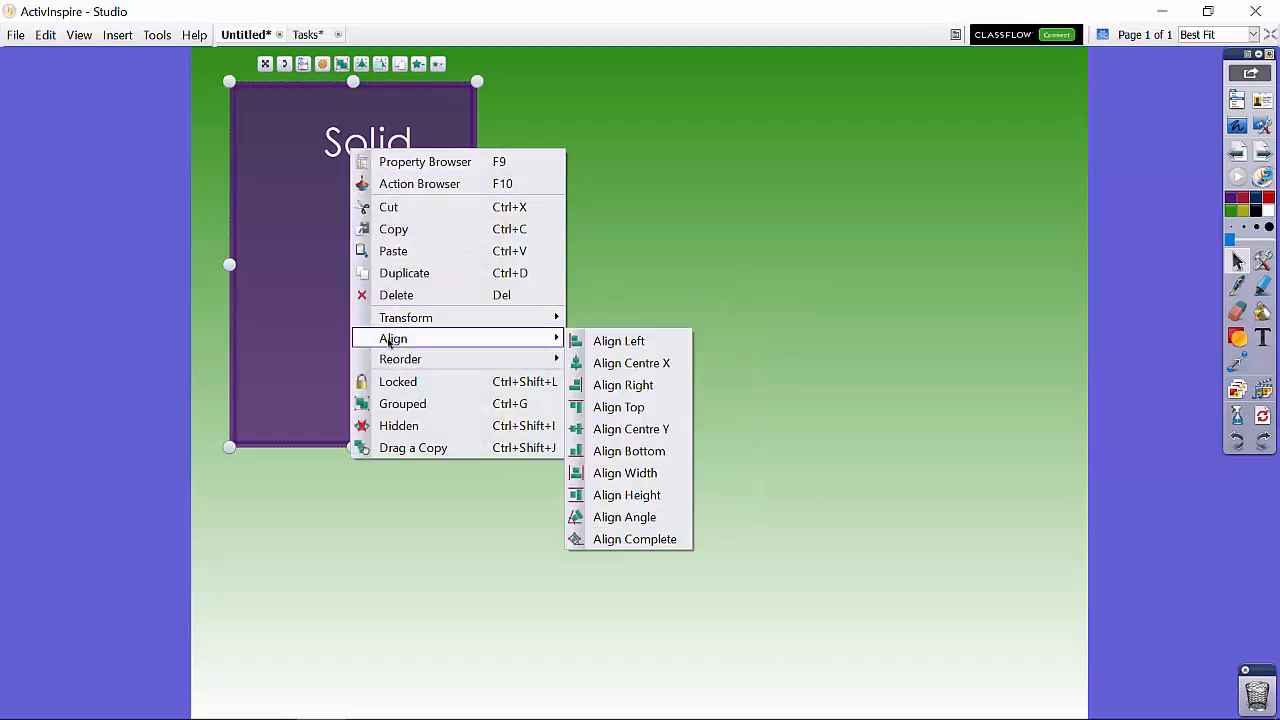
click(612, 364)
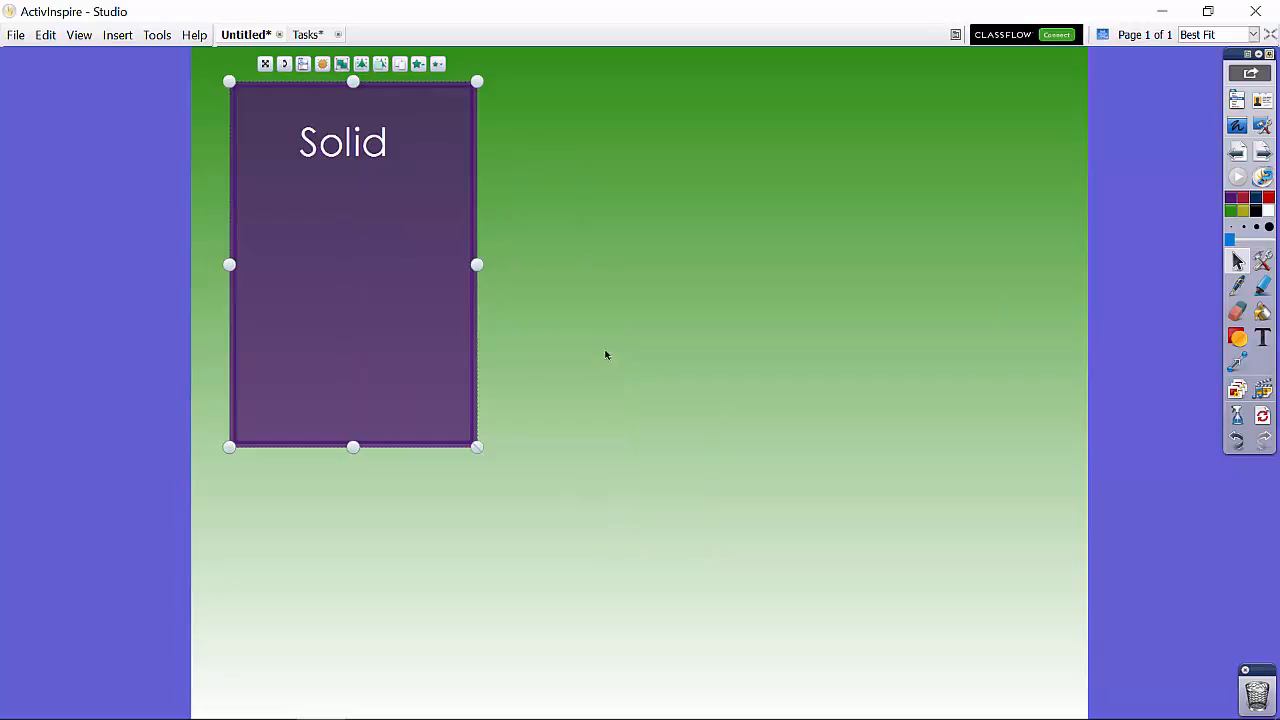
click(606, 355)
Step: Centre the word "Solid" within its text box
click(361, 148)
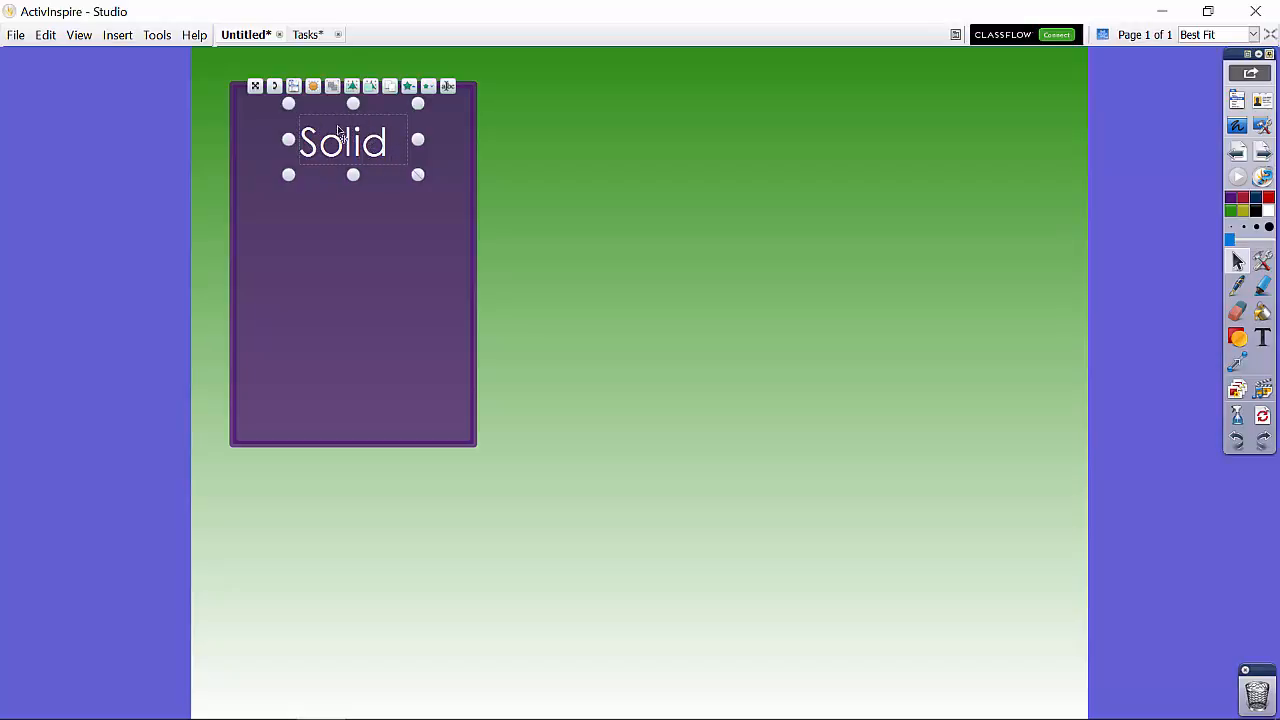
double_click(350, 145)
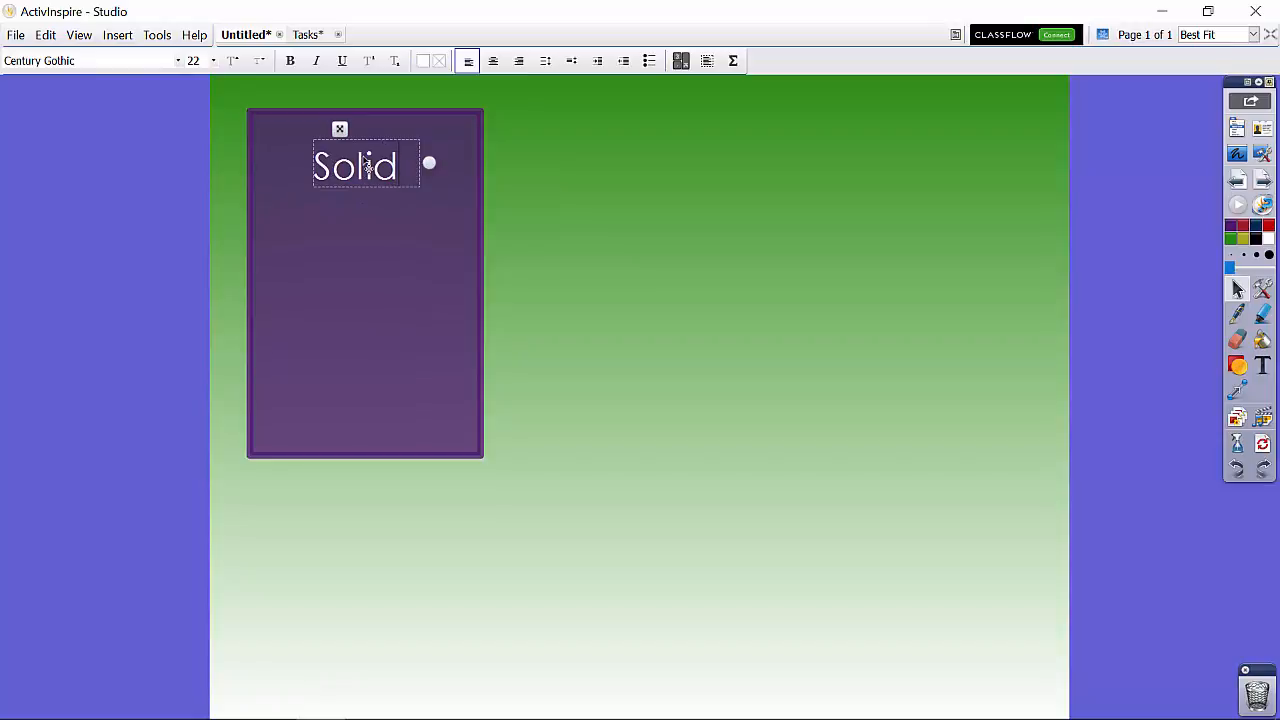
double_click(368, 166)
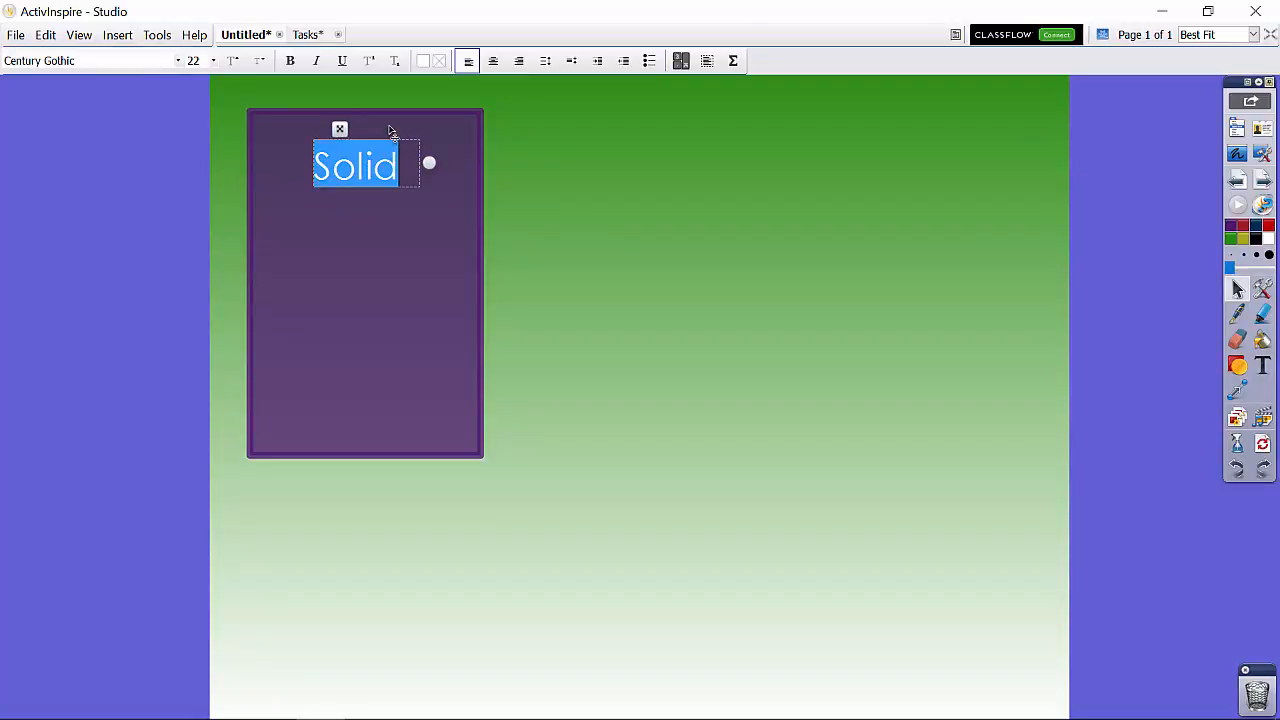
click(493, 62)
click(510, 134)
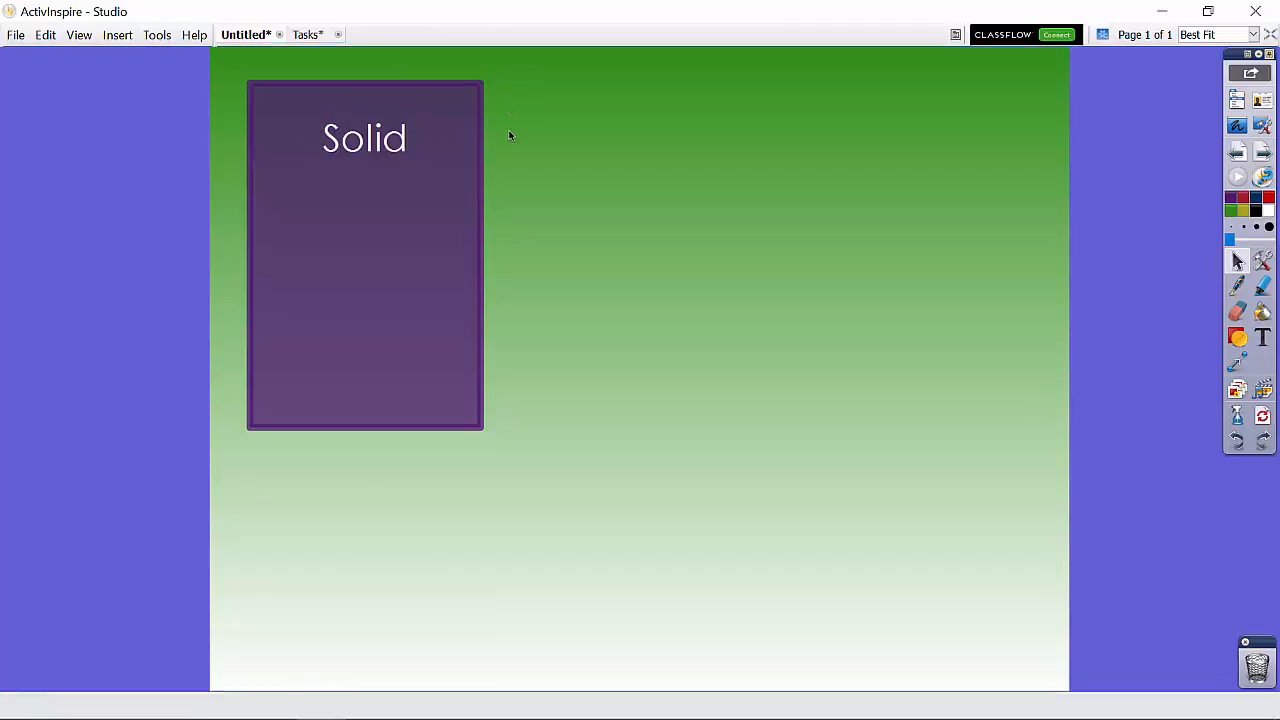
Step: Nudge the "Solid" label straight up toward the rectangle's top edge
click(370, 150)
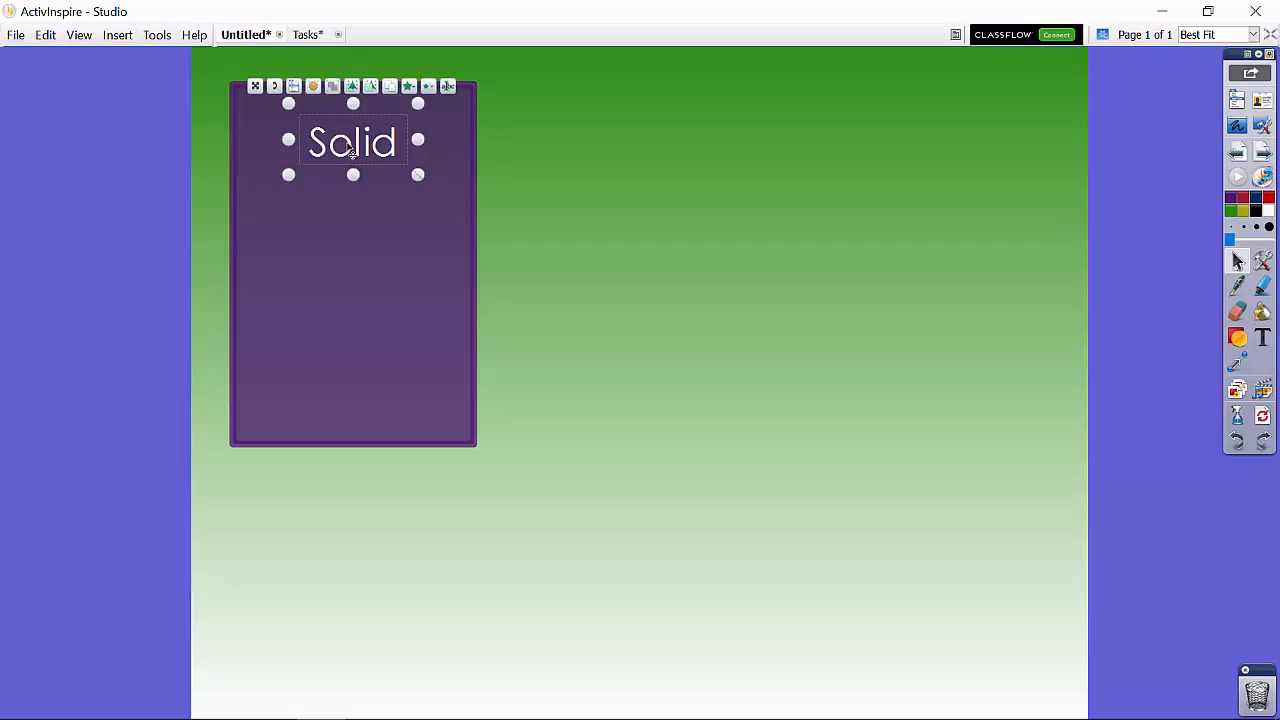
key(Up)
key(Up)
key(Up)
key(Up)
key(Up)
key(Up)
key(Up)
key(Up)
key(Up)
key(Up)
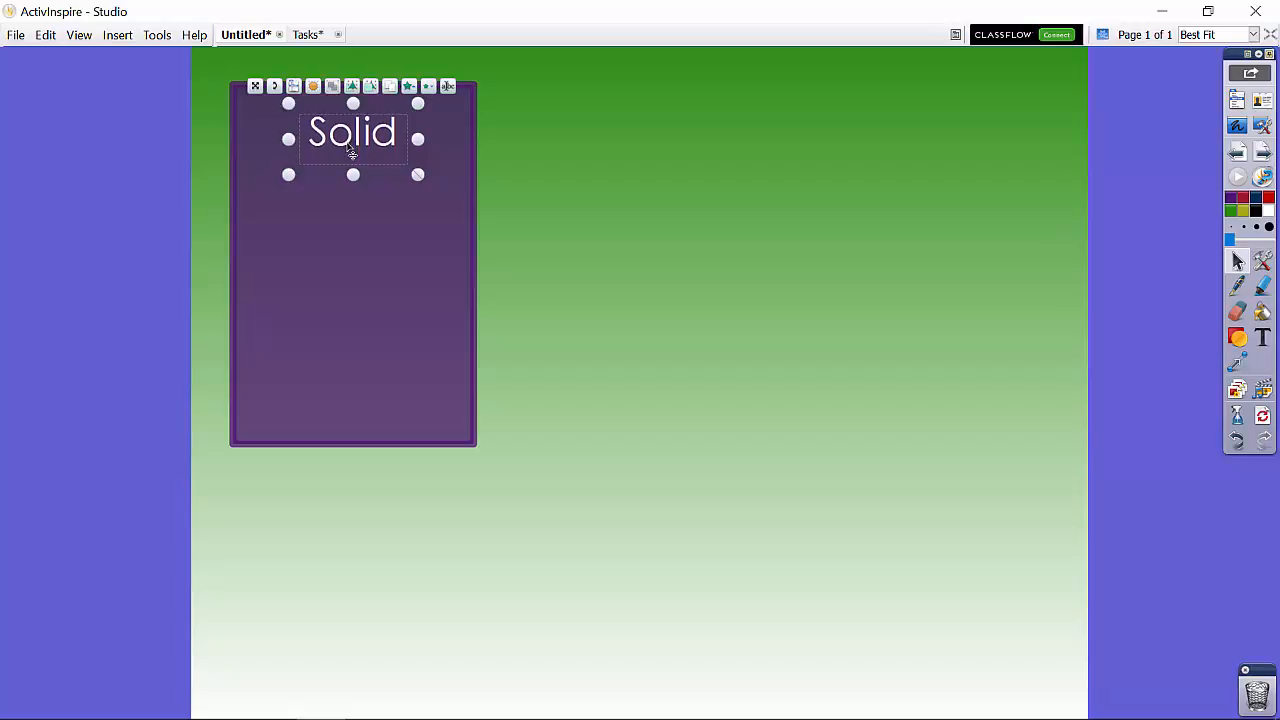
key(Up)
key(Up)
key(Up)
key(Up)
key(Up)
key(Up)
key(Up)
key(Up)
key(Up)
key(Up)
key(Up)
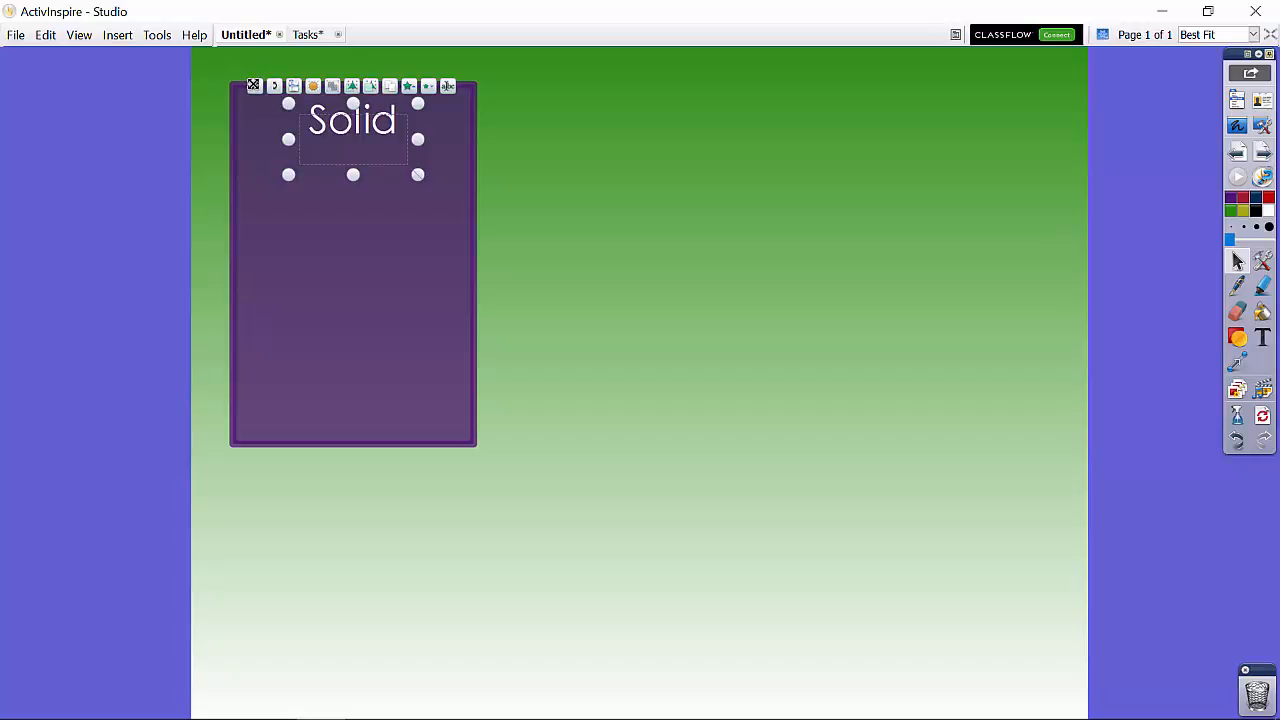
click(636, 174)
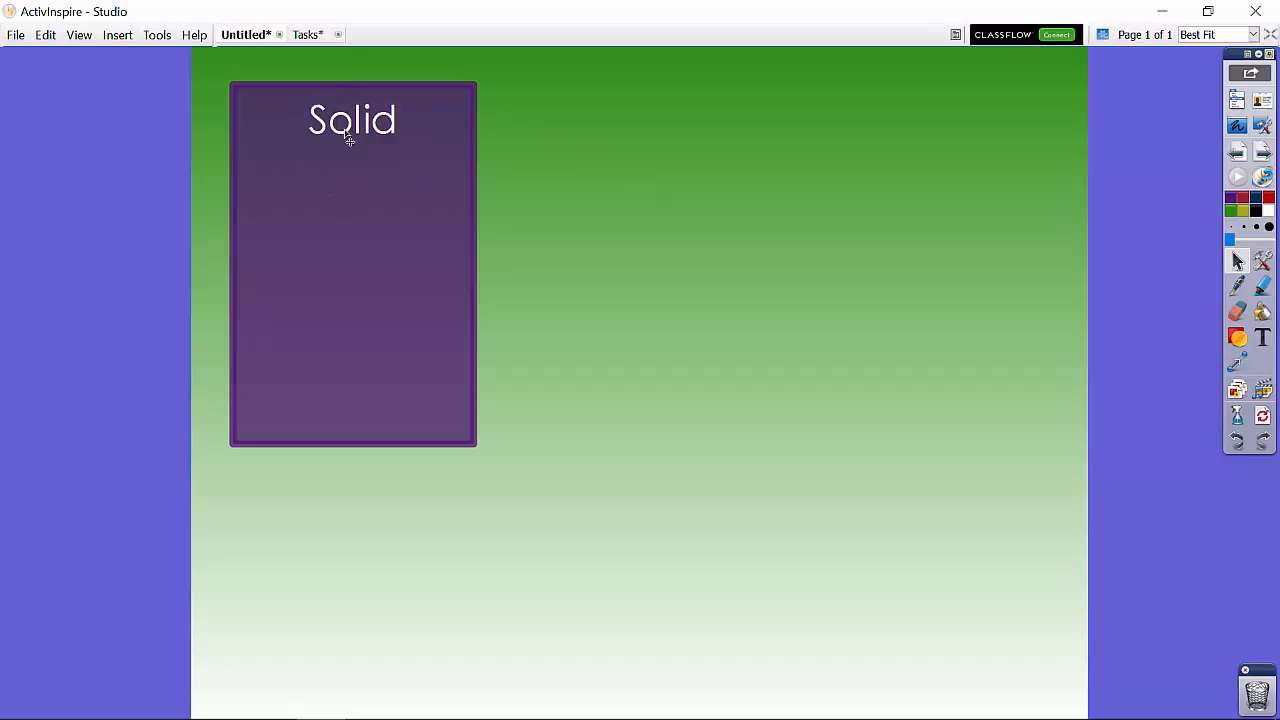
Step: Duplicate the rectangle together with its "Solid" label and place the copy beside the original, level with it
drag(351, 58, 349, 194)
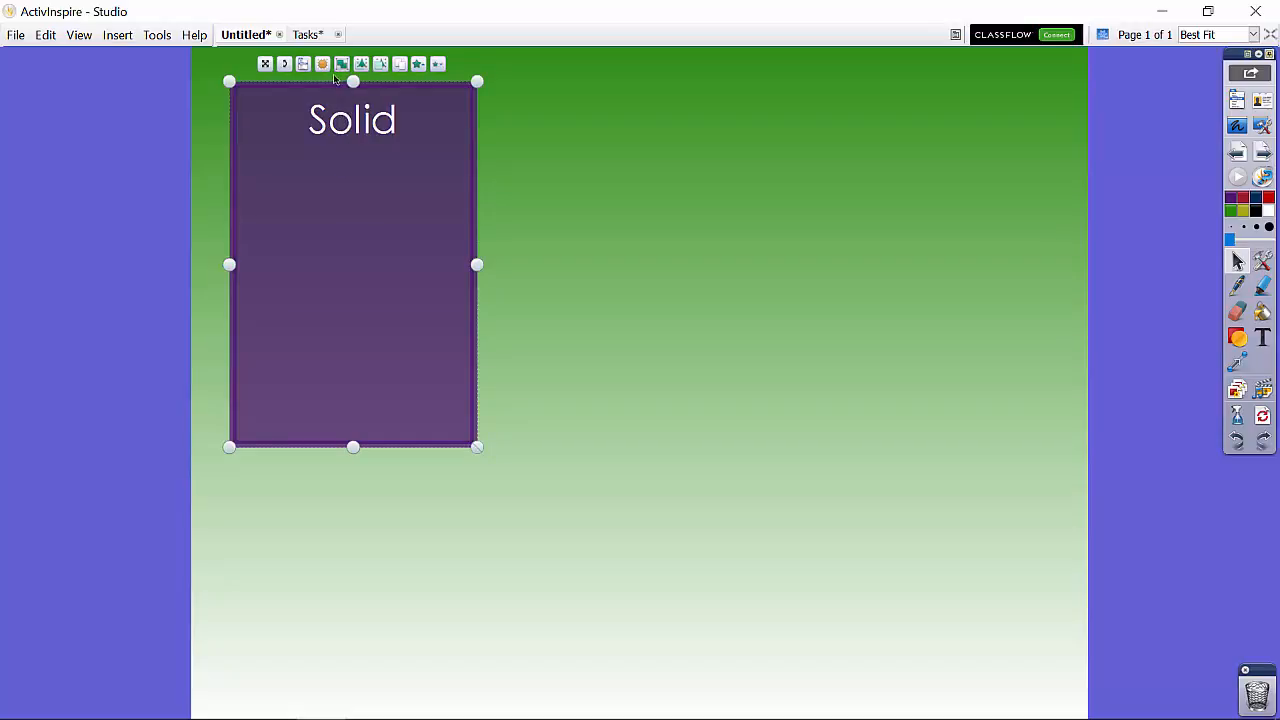
click(399, 66)
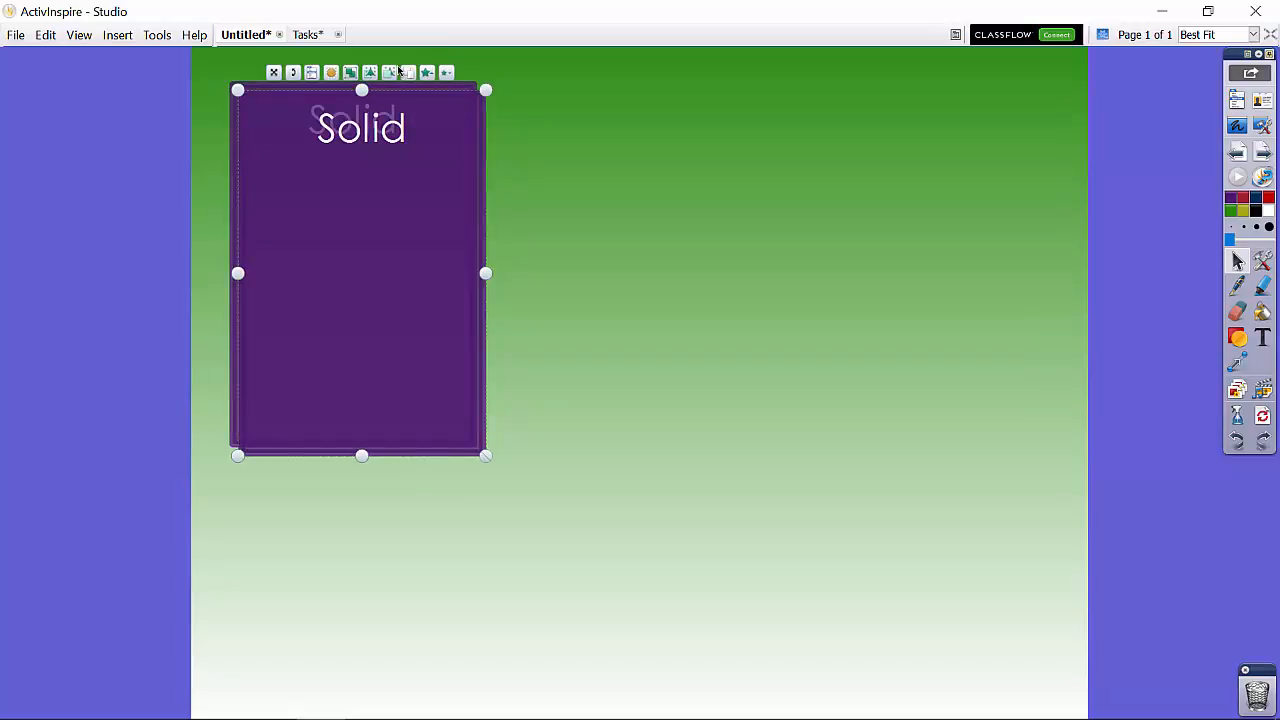
drag(274, 72, 547, 63)
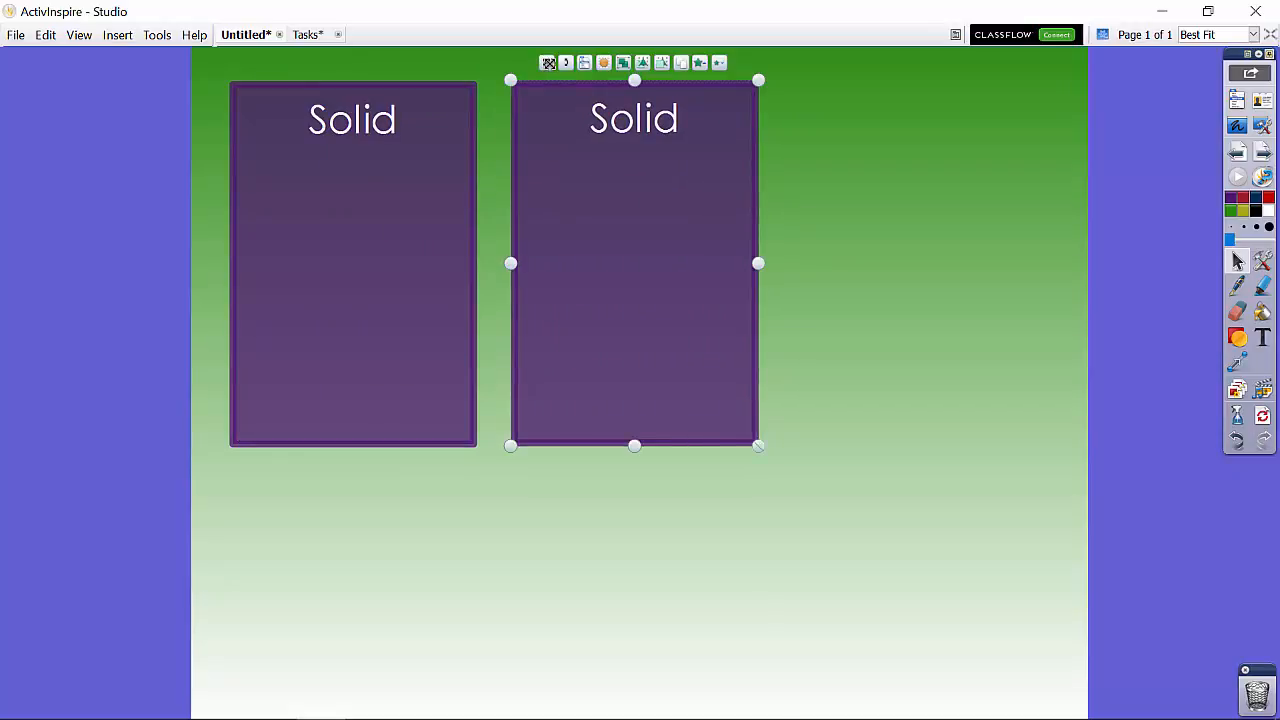
Step: Duplicate the second "Solid" box with its label and place the copy beside it as the third box in the row
click(681, 63)
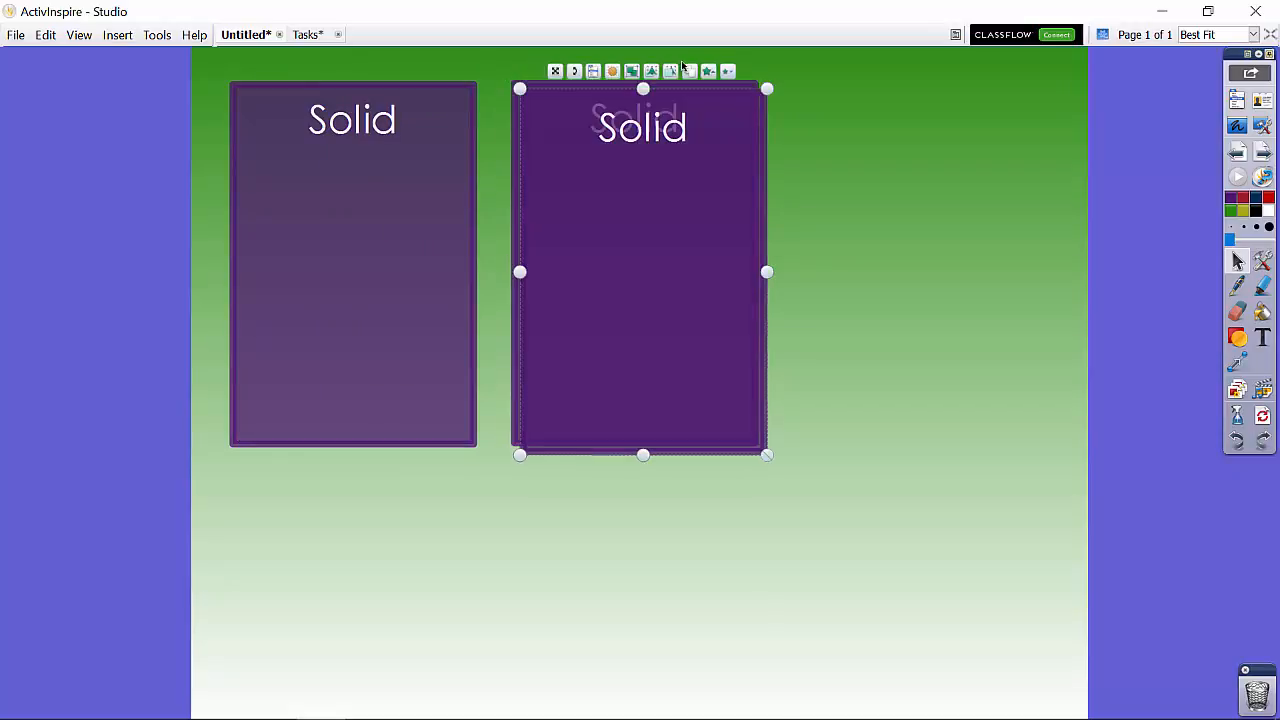
drag(550, 63, 836, 57)
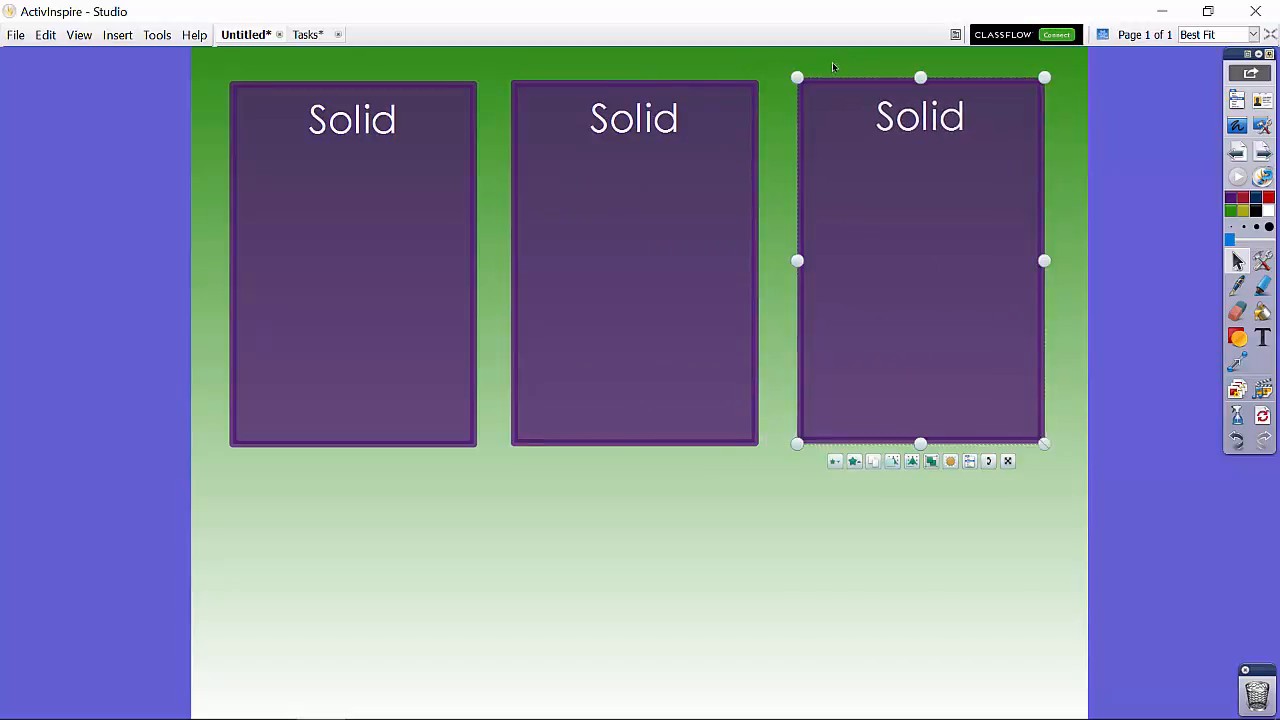
Step: Change the middle box's label to "Liquid" and widen its text box so the word fits on one line
click(638, 120)
double_click(638, 120)
double_click(643, 119)
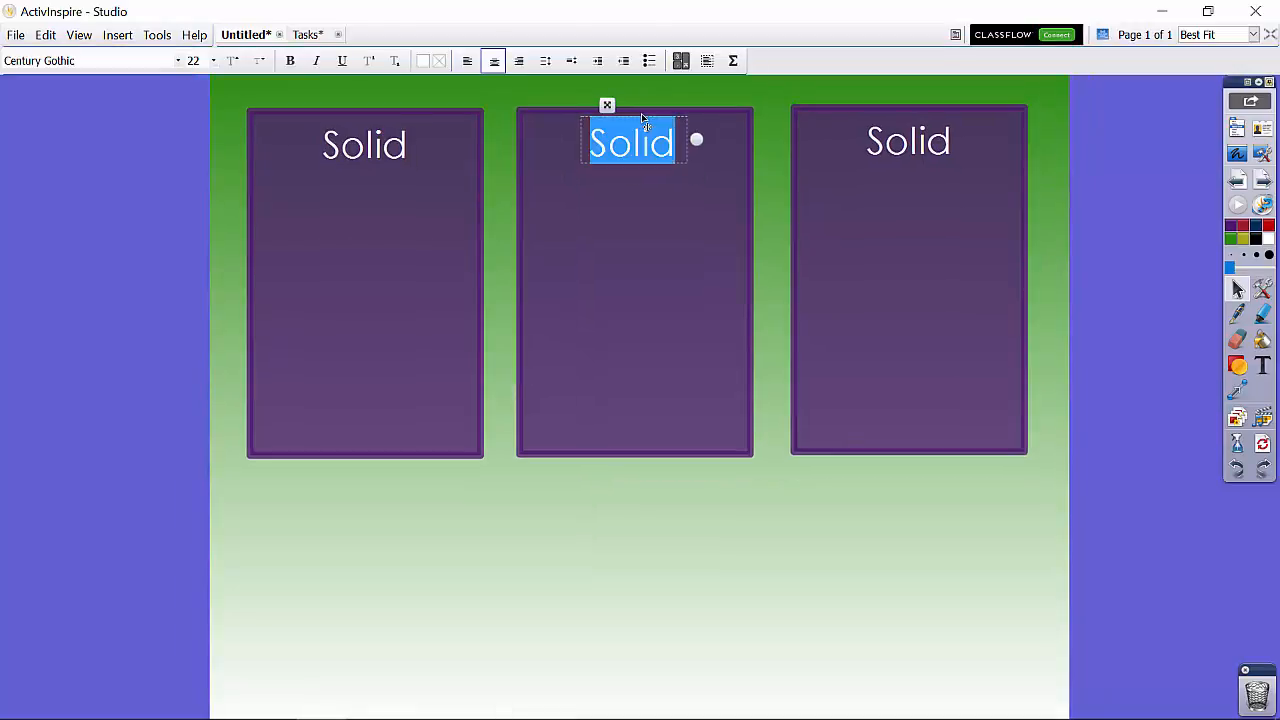
text(Li)
text(quid)
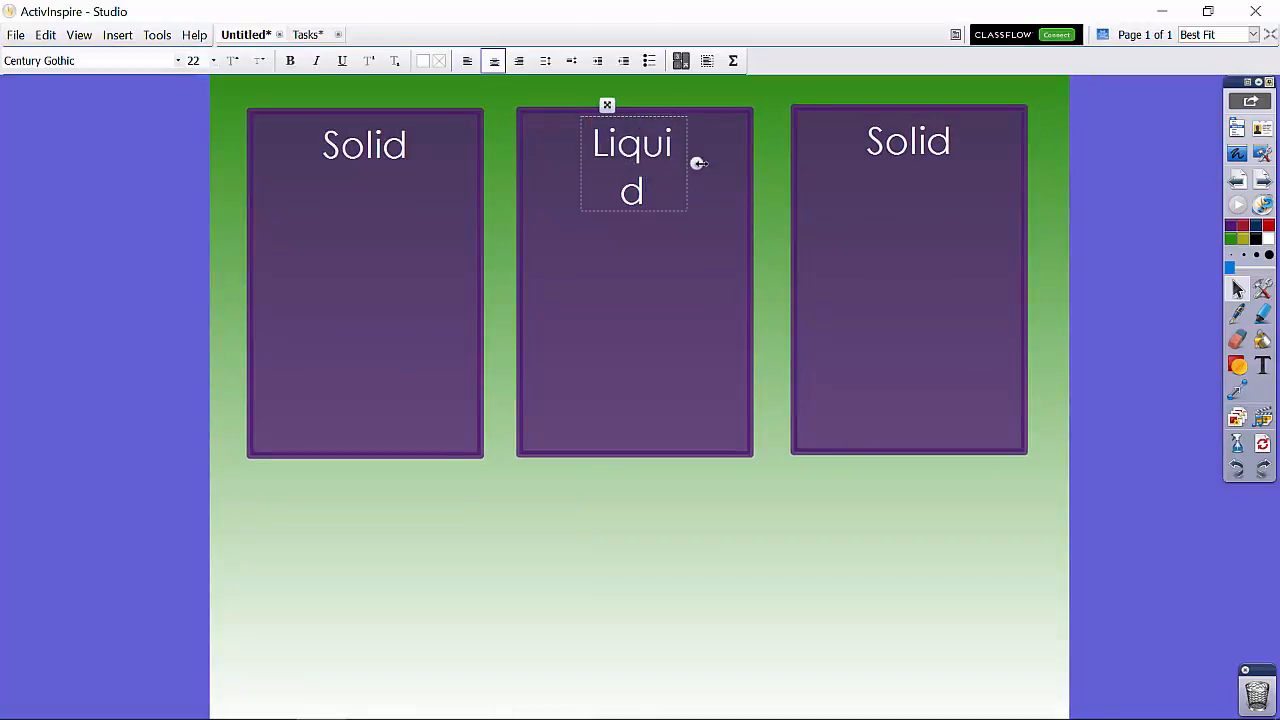
drag(697, 163, 711, 158)
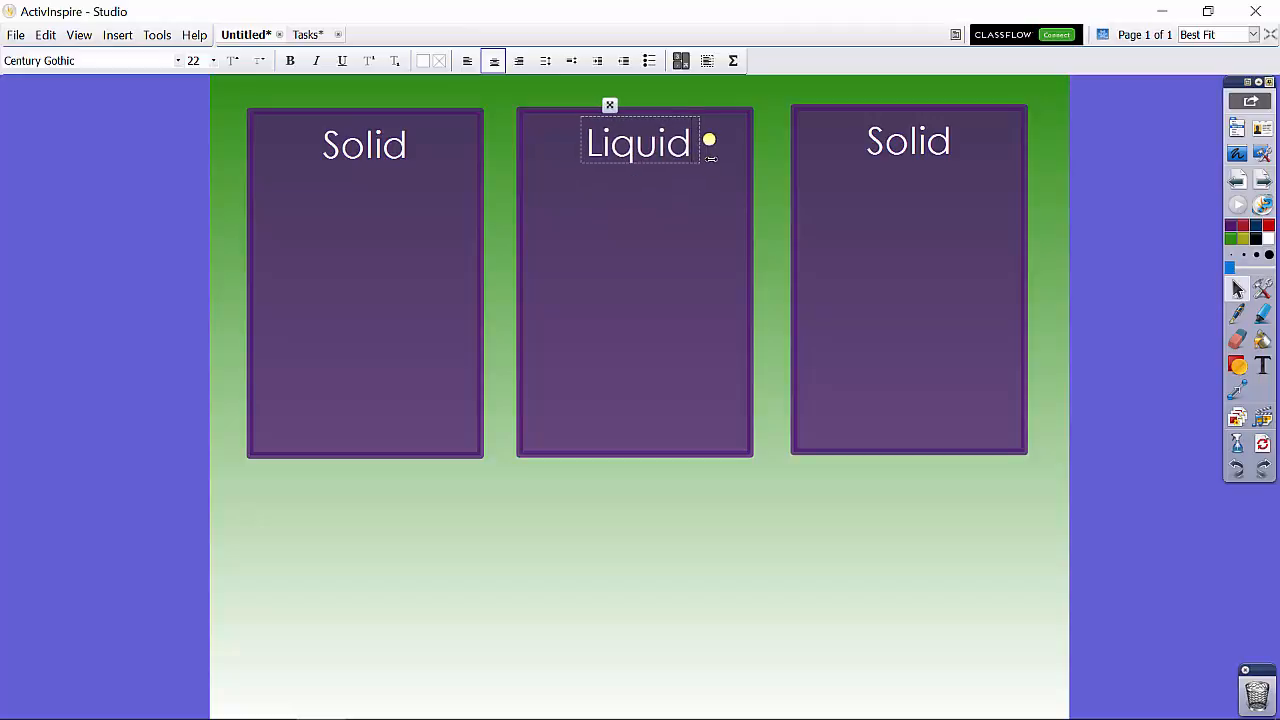
click(693, 92)
Step: Change the third box's label to "Gas"
double_click(935, 120)
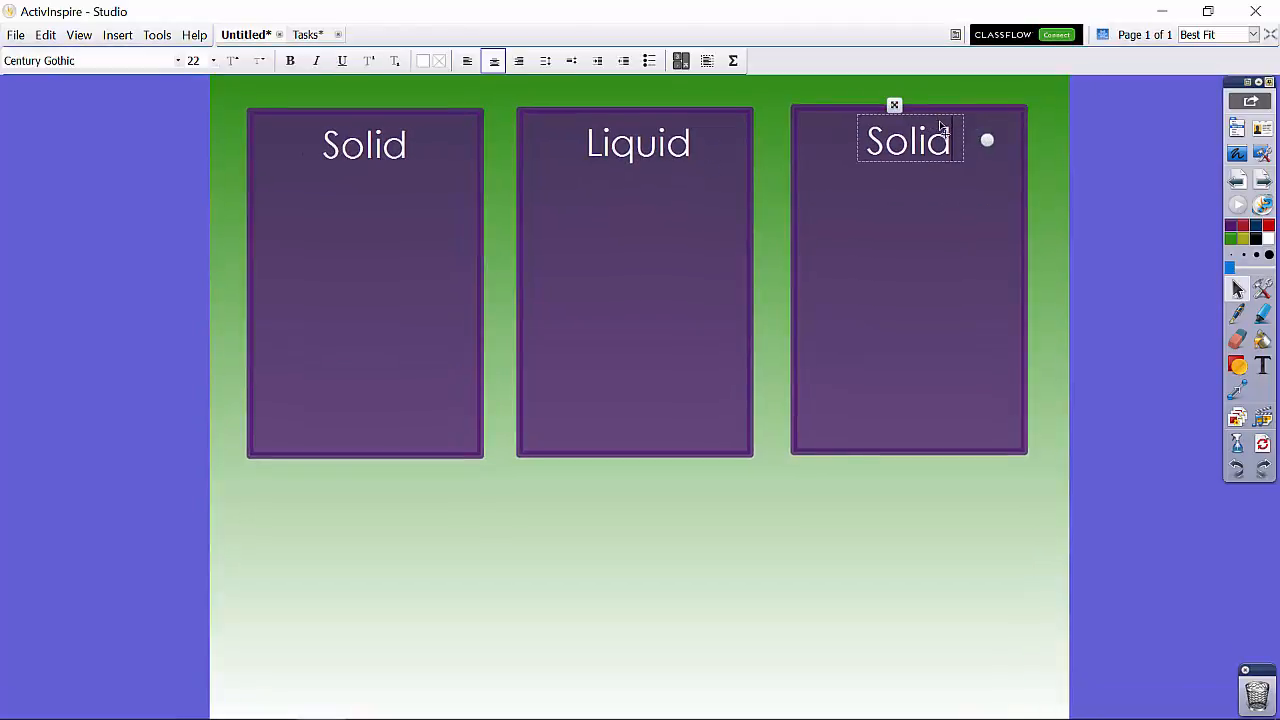
double_click(936, 123)
text(Gas)
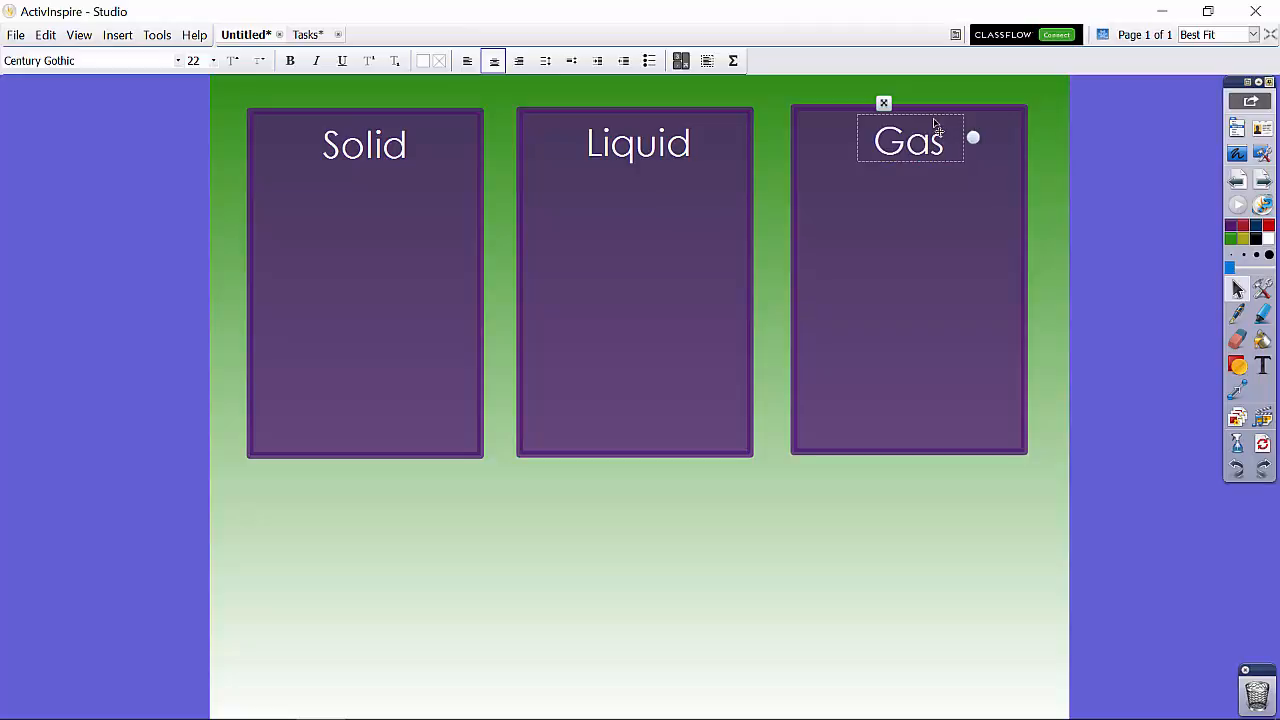
click(1031, 130)
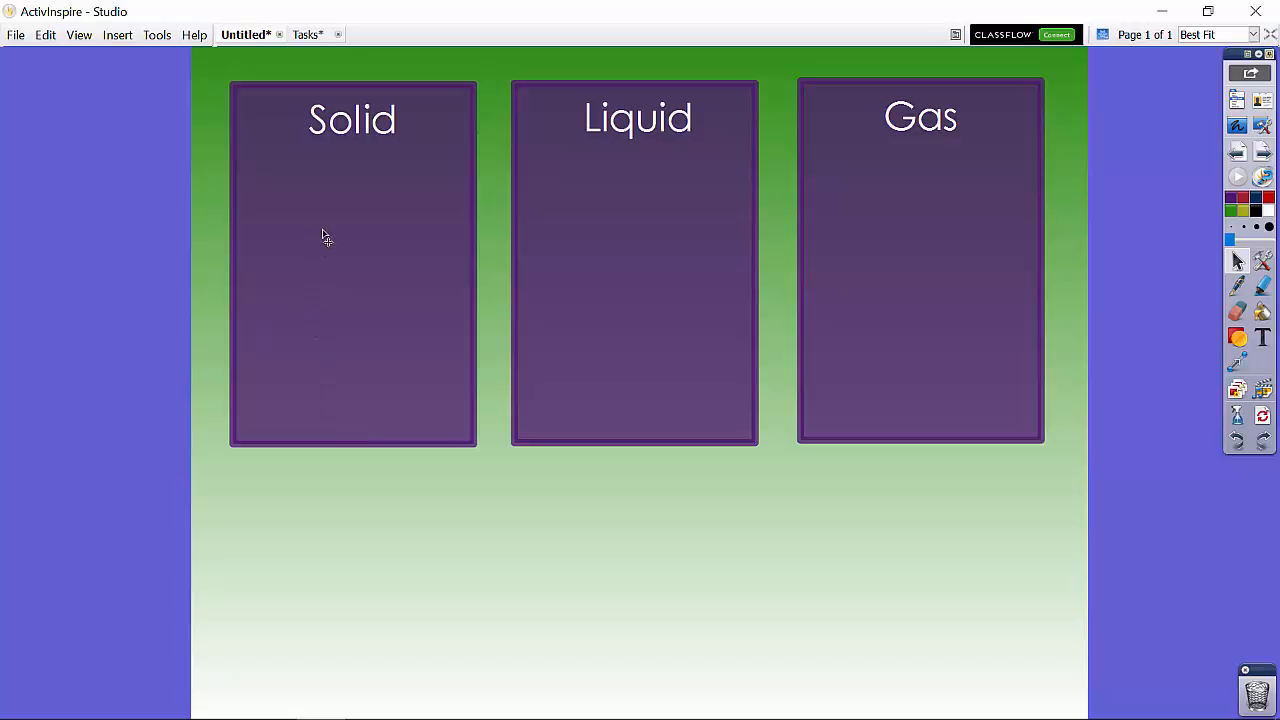
Step: Show the container properties of the "Solid" rectangle and set Can Contain to Keywords
drag(343, 264, 340, 263)
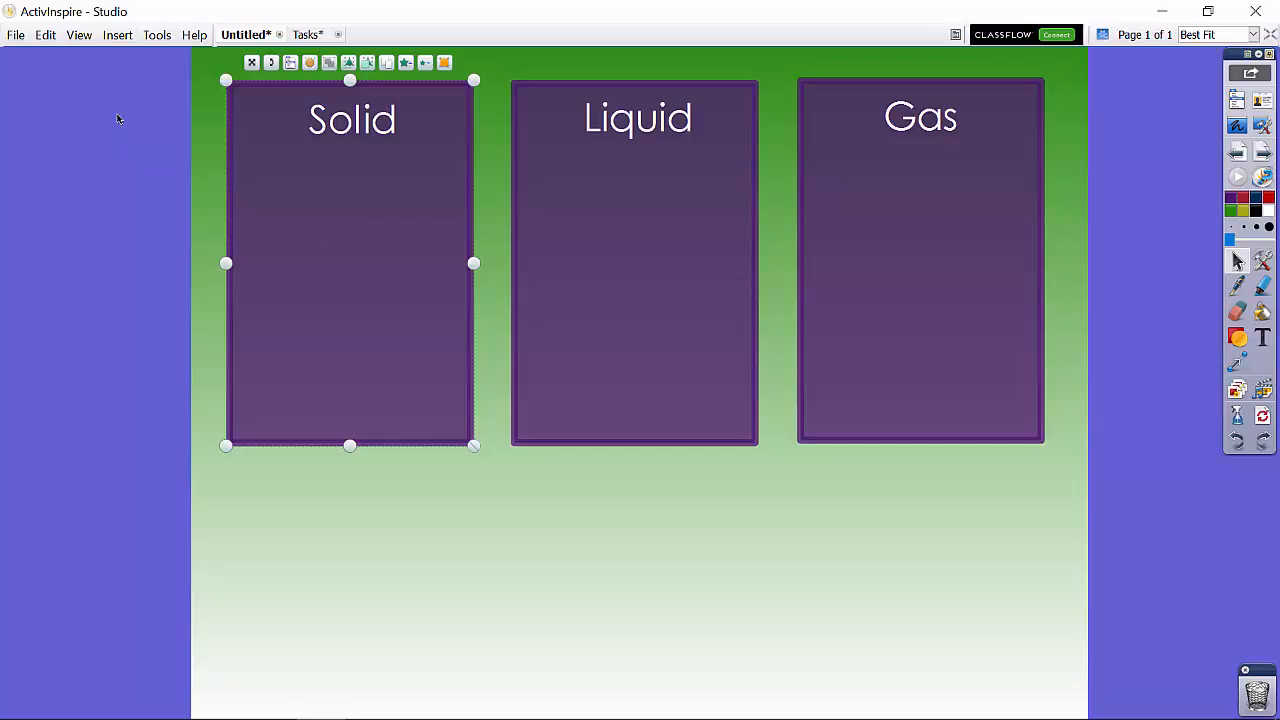
click(79, 35)
click(100, 215)
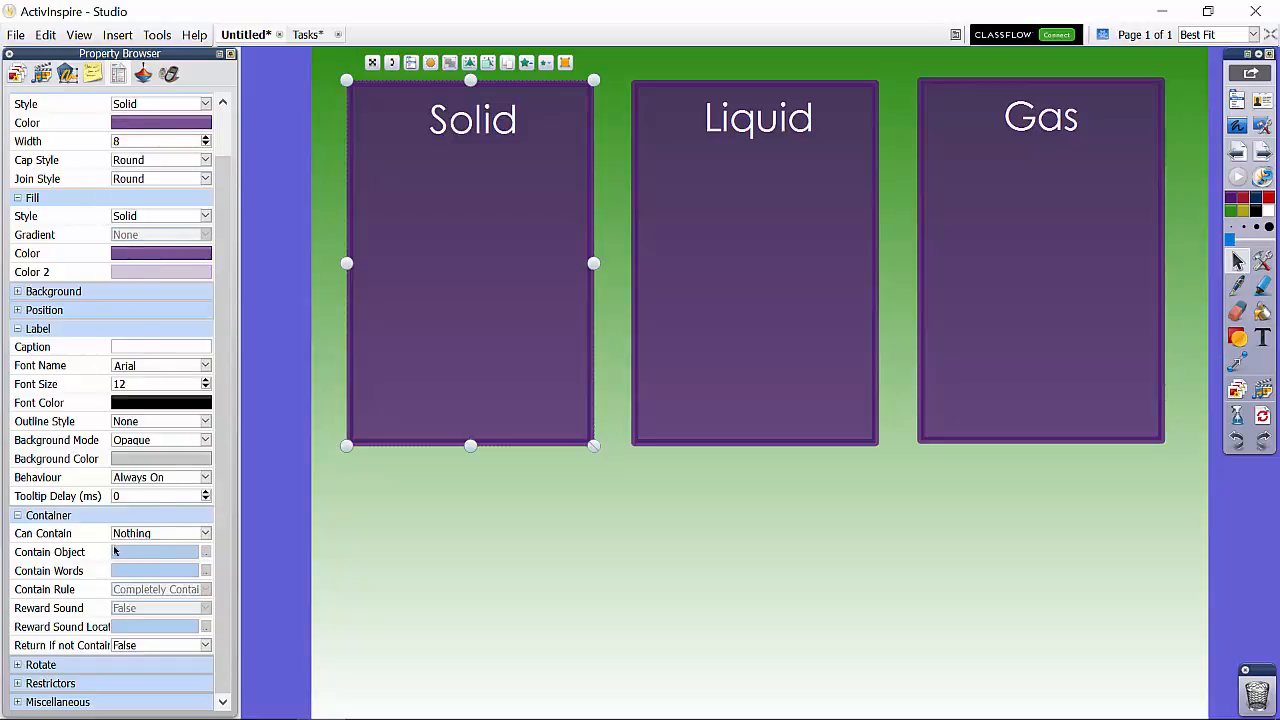
click(17, 516)
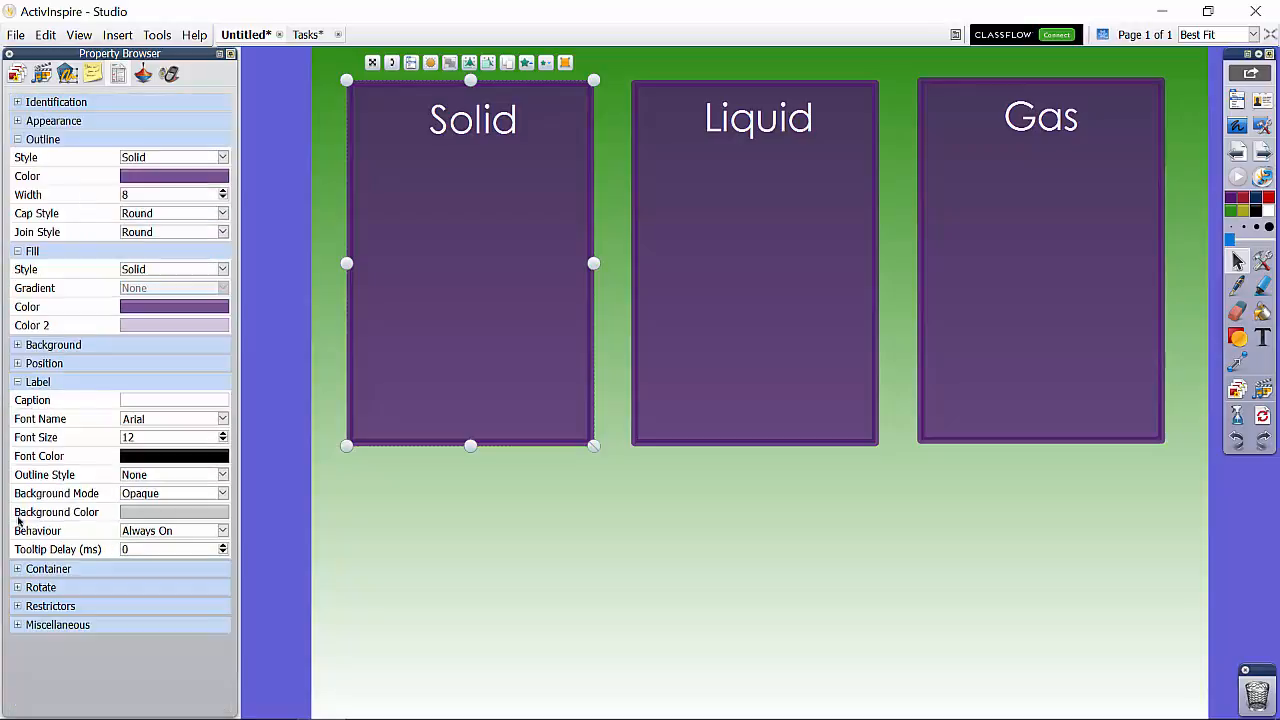
click(17, 569)
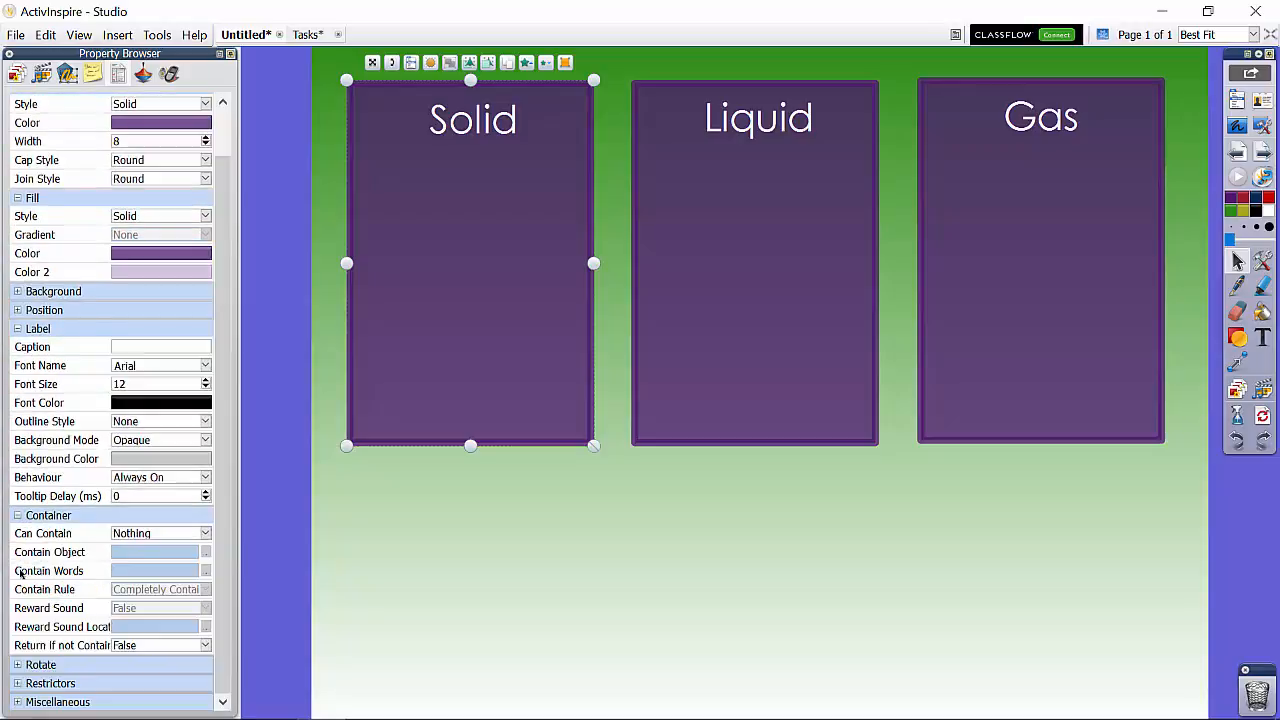
click(205, 534)
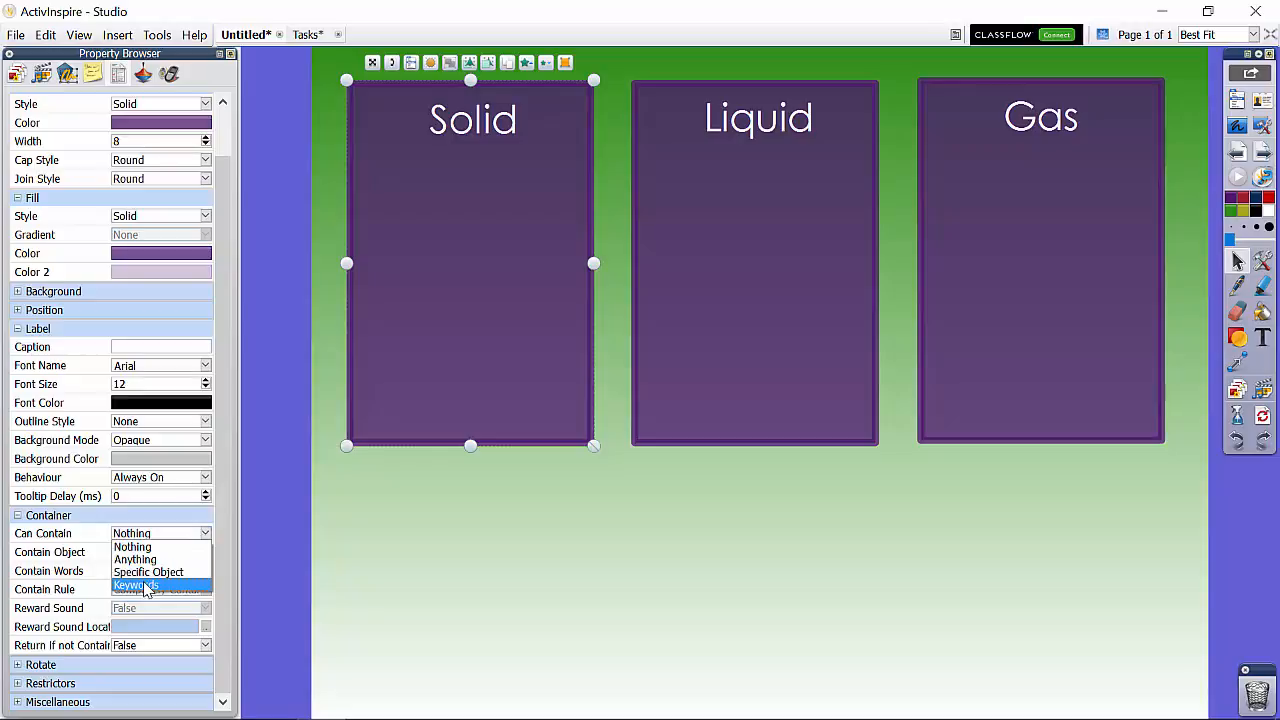
click(146, 586)
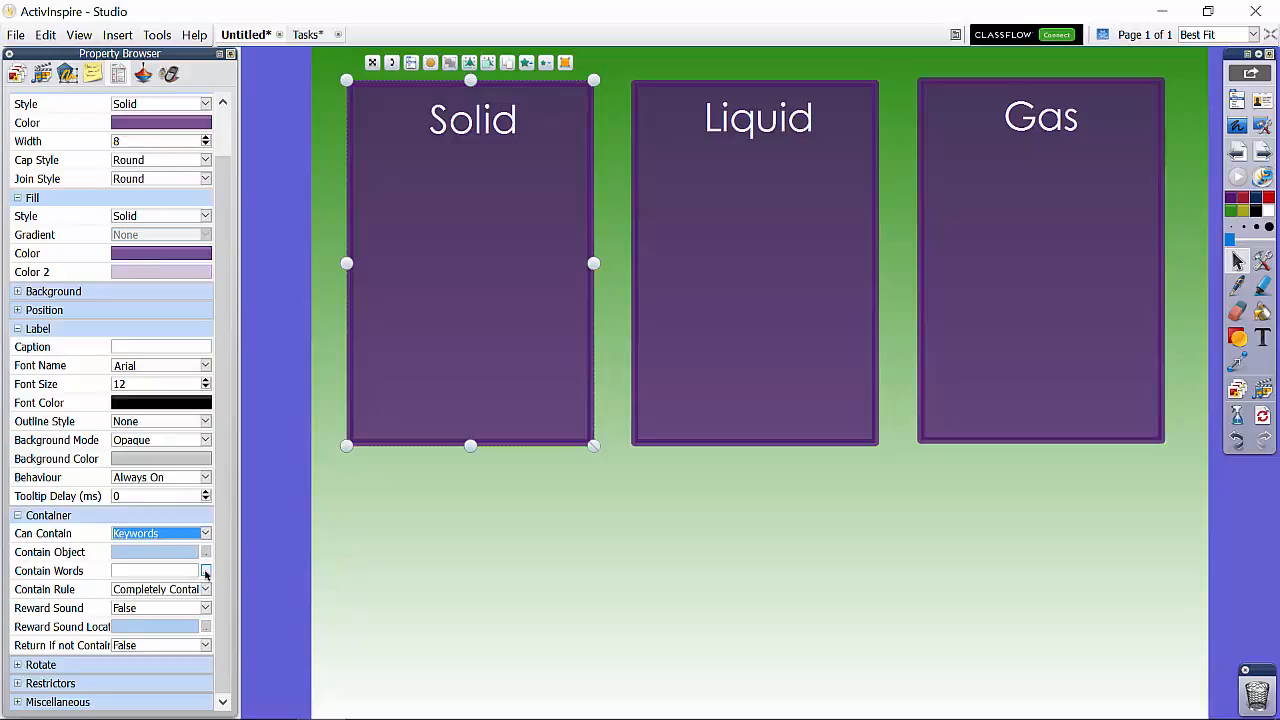
Step: Add the keyword "S" to the "Solid" rectangle's Contain Words
click(205, 571)
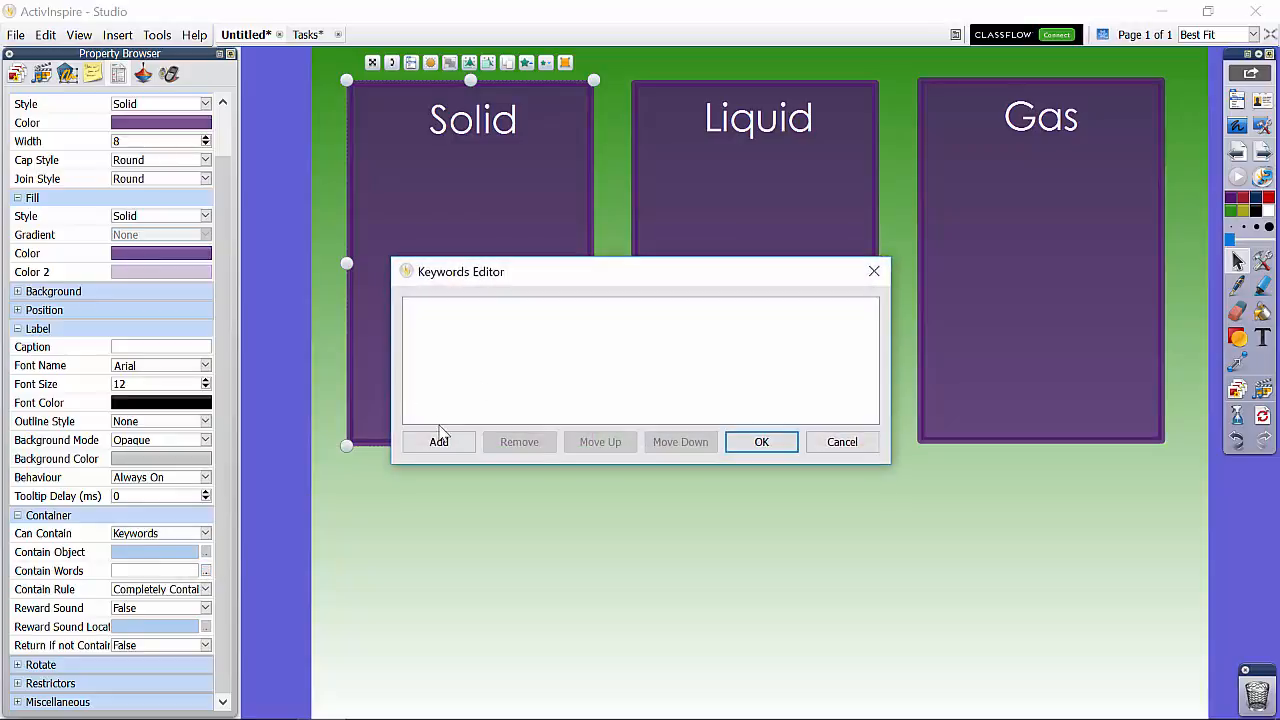
click(439, 443)
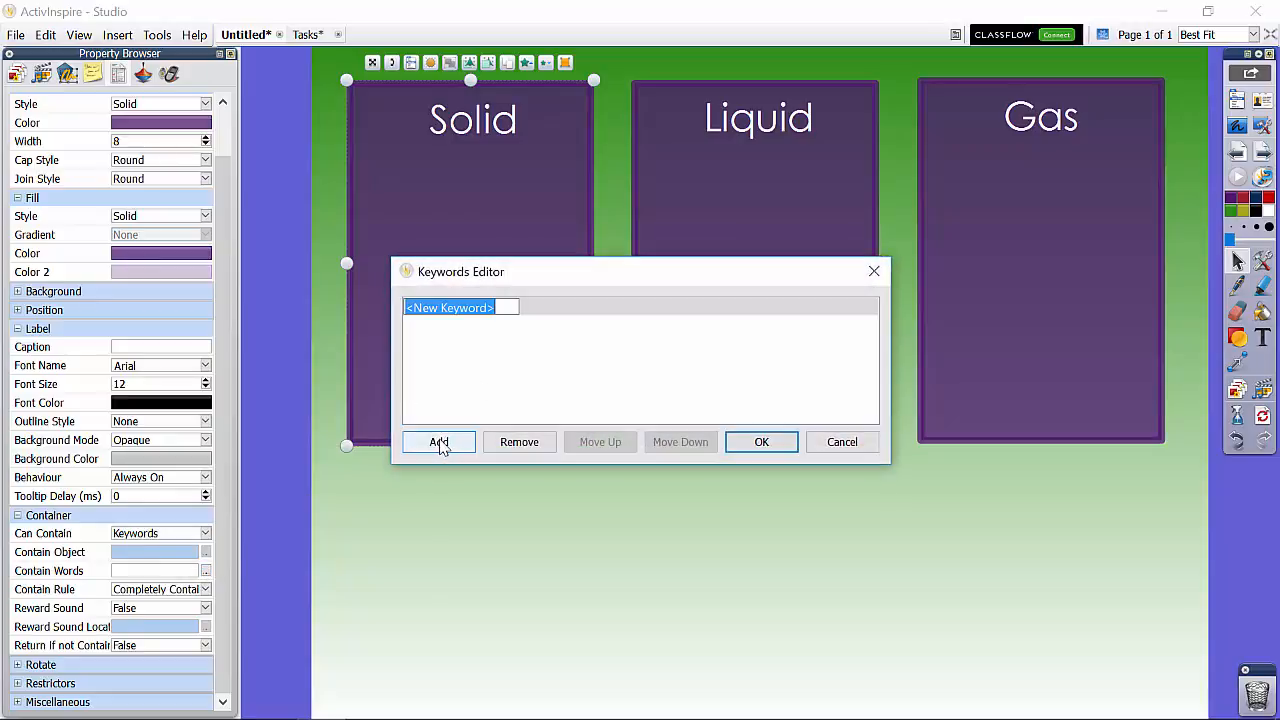
text(S)
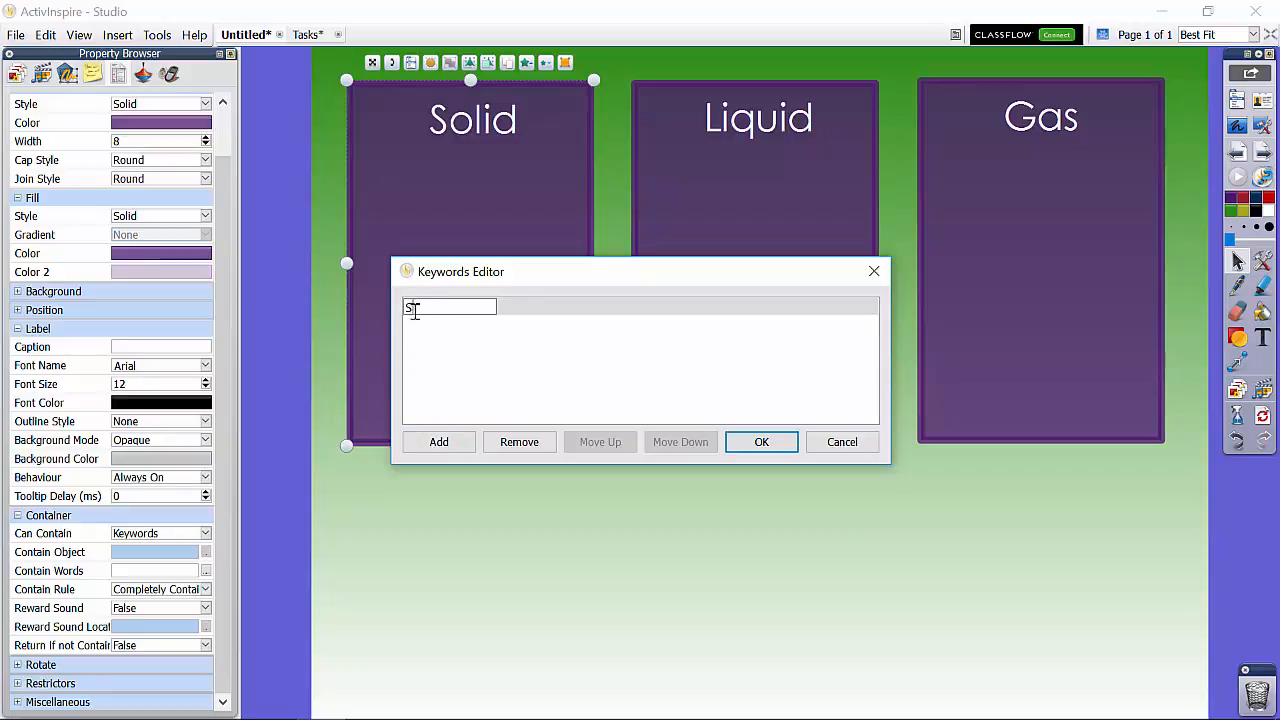
click(775, 443)
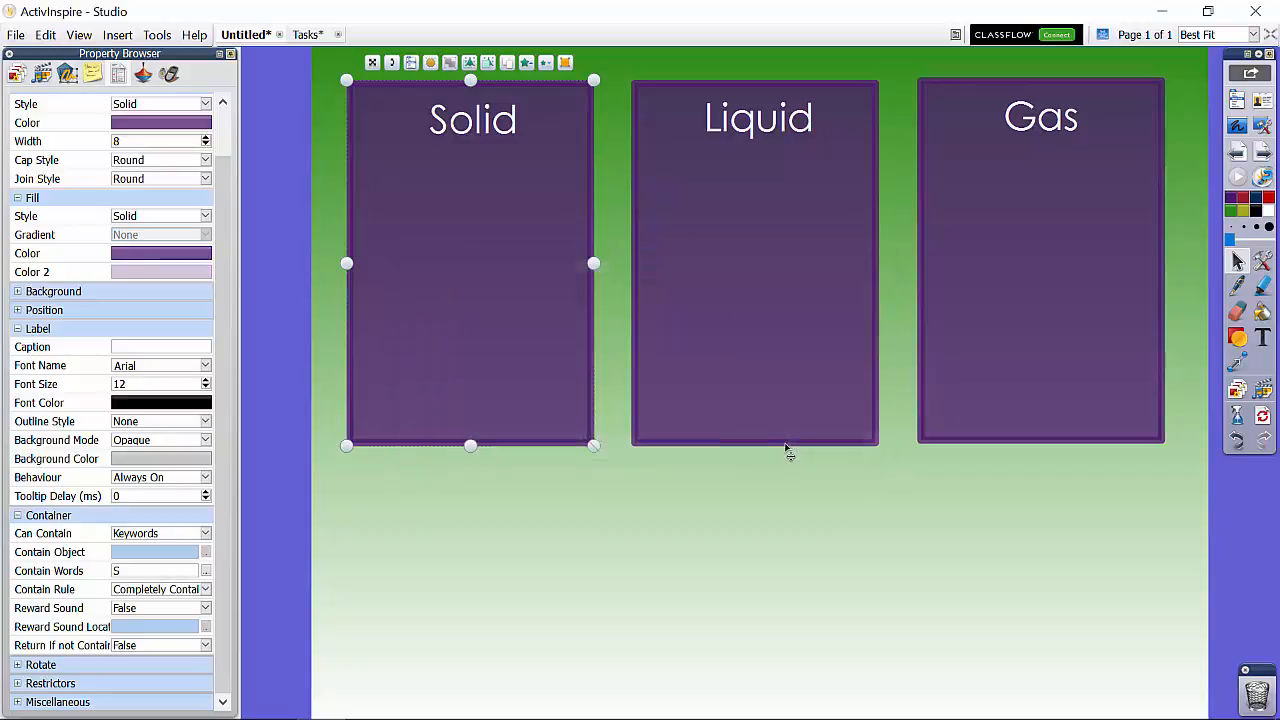
Step: Make the "Liquid" rectangle a container for Keywords and add "L" to its Contain Words
click(750, 231)
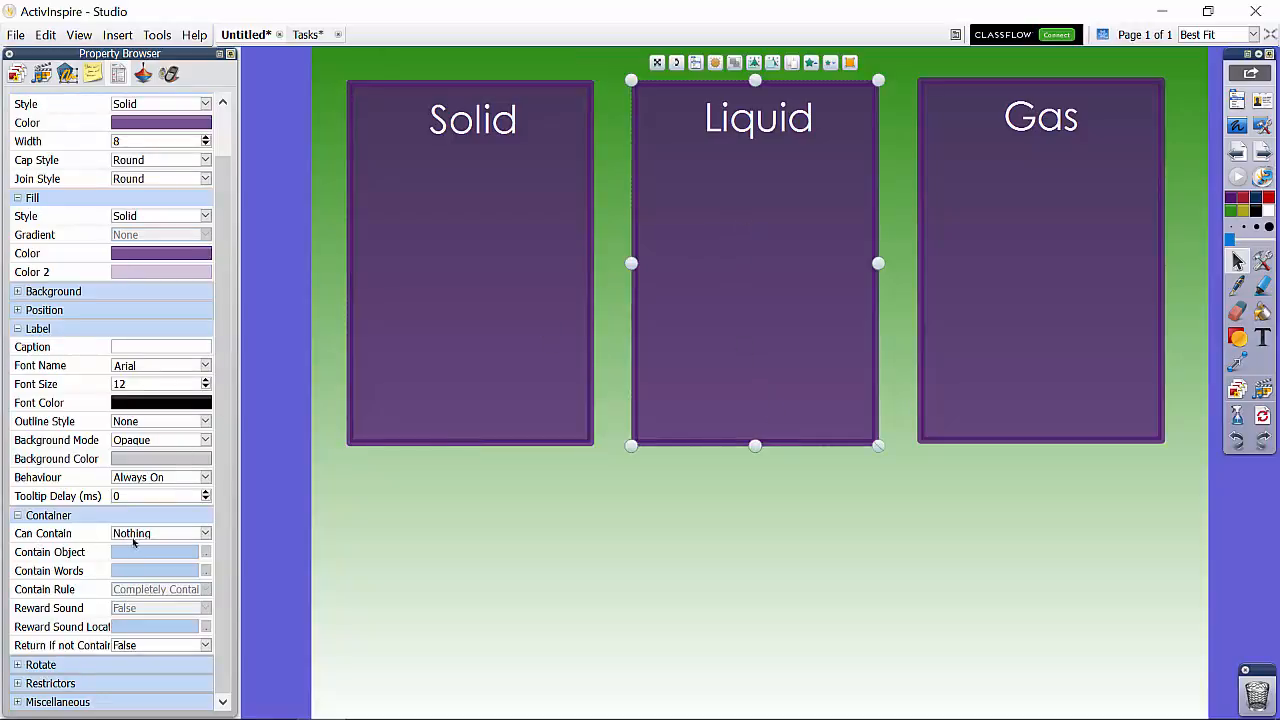
click(206, 535)
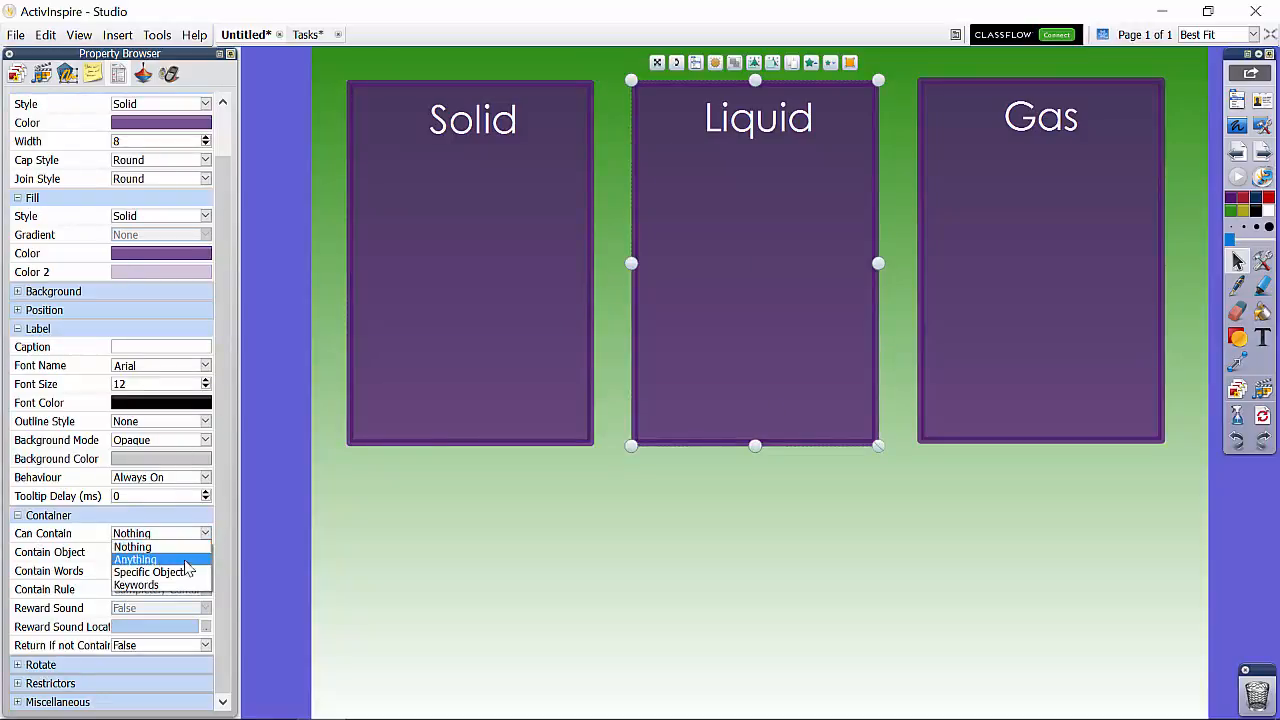
click(166, 589)
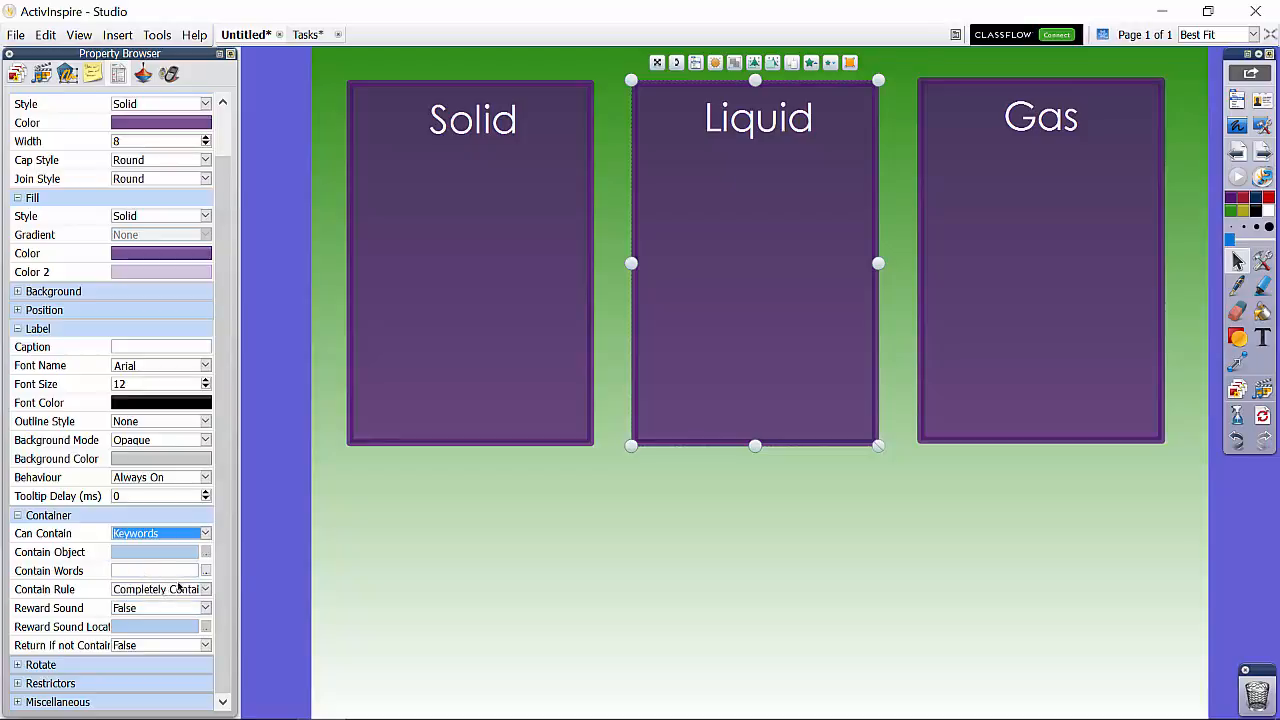
click(206, 571)
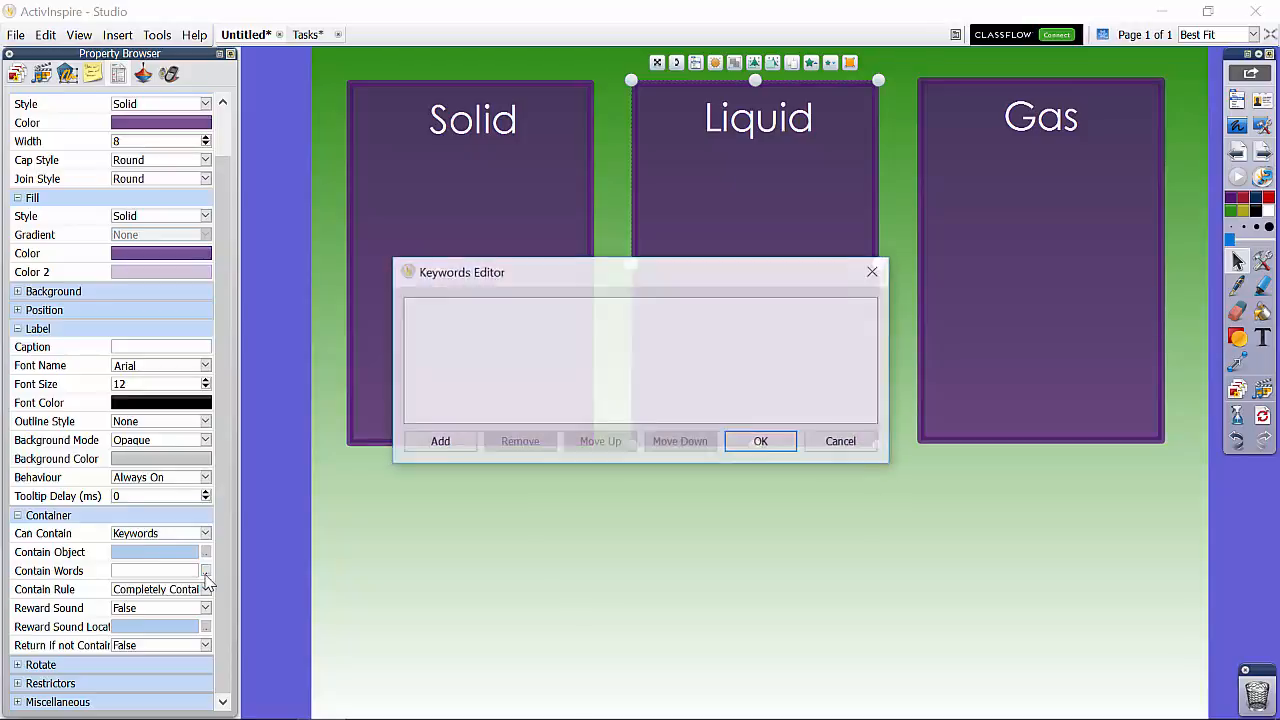
click(434, 443)
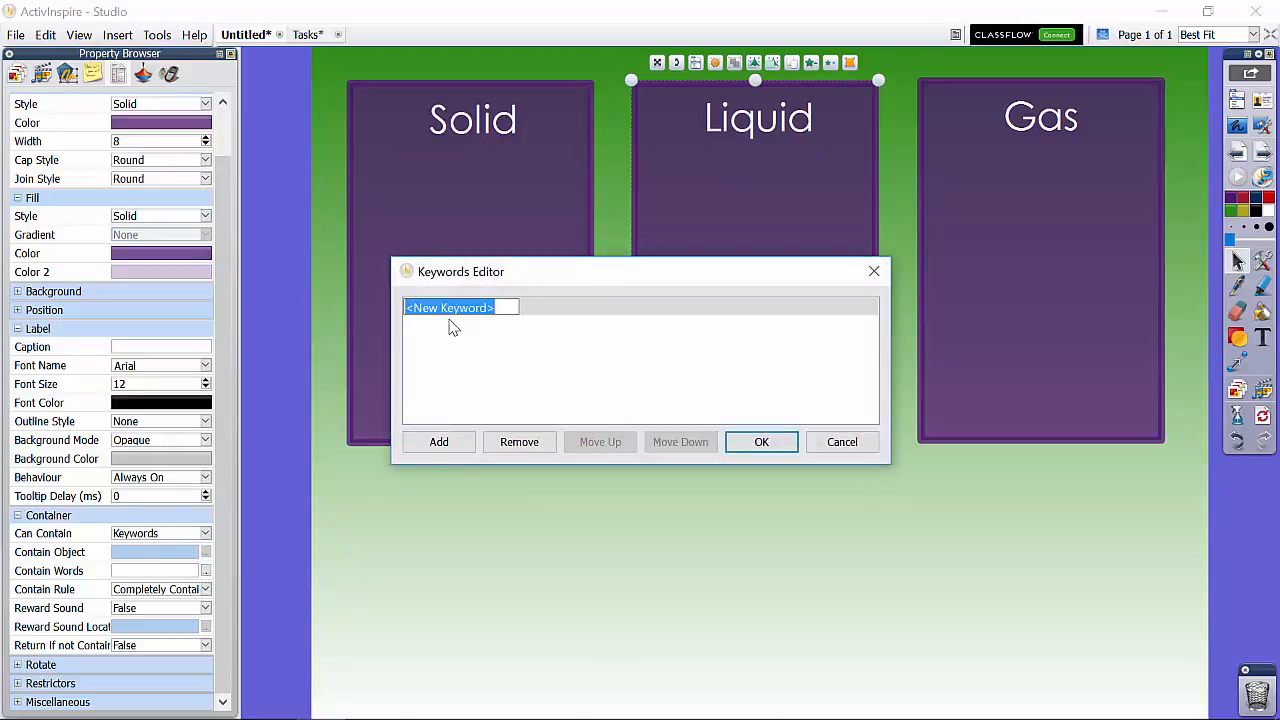
text(L)
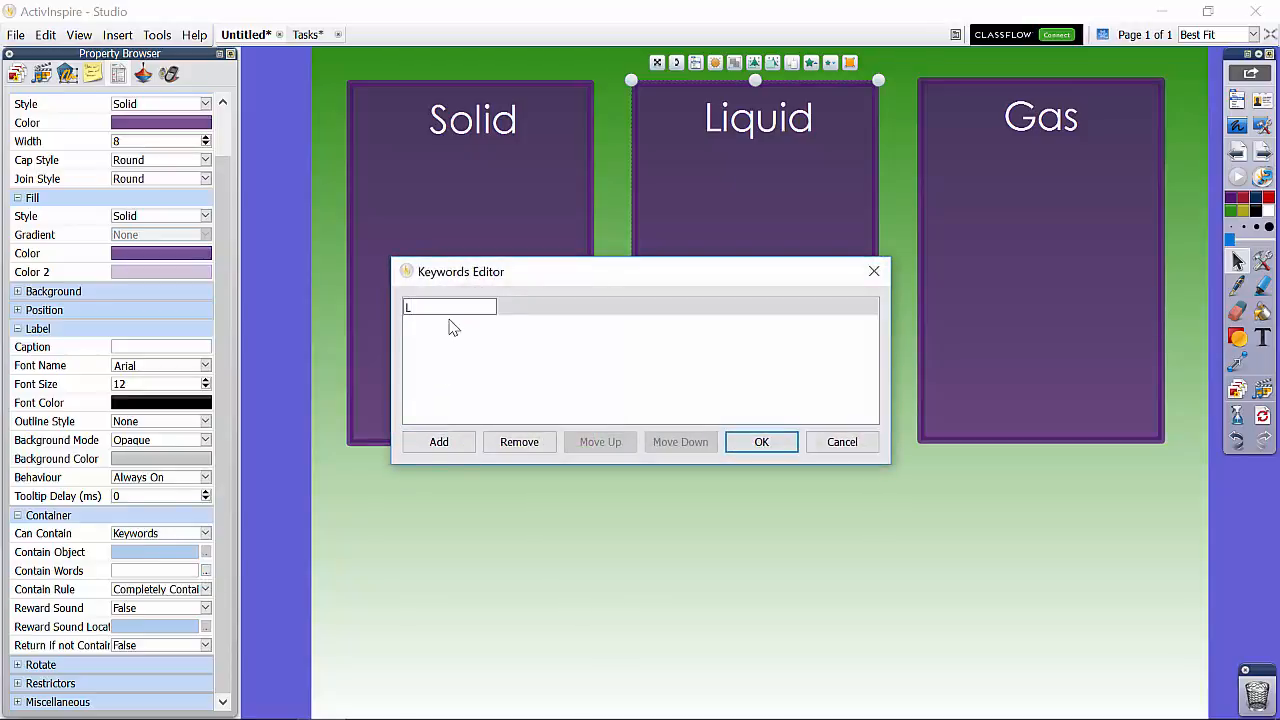
click(742, 444)
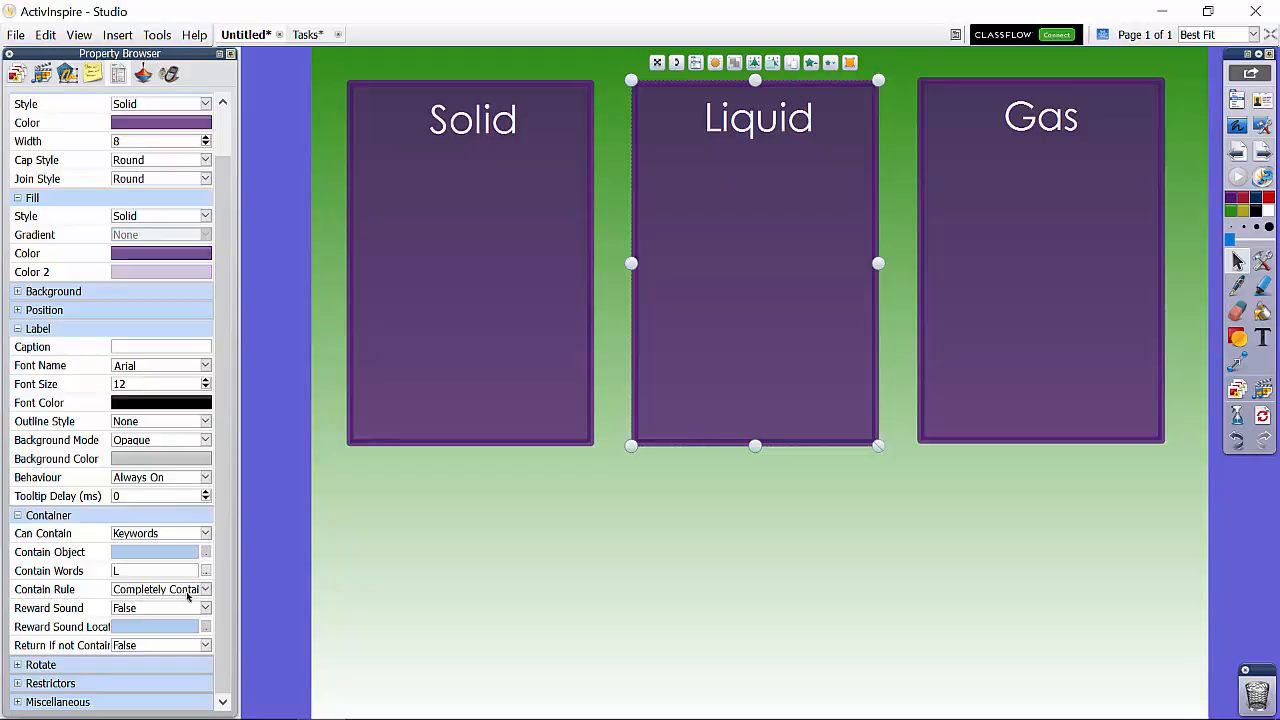
Step: Make the "Gas" rectangle a container for Keywords and add "G" to its Contain Words
click(981, 321)
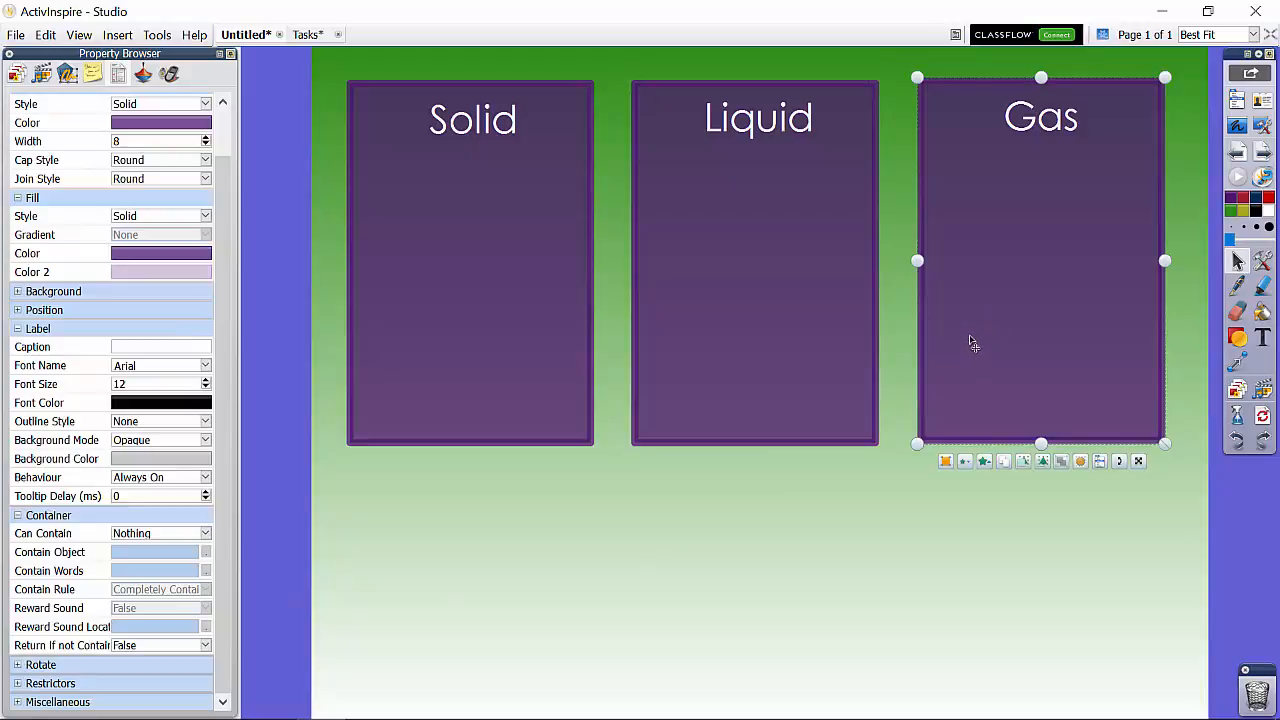
click(184, 536)
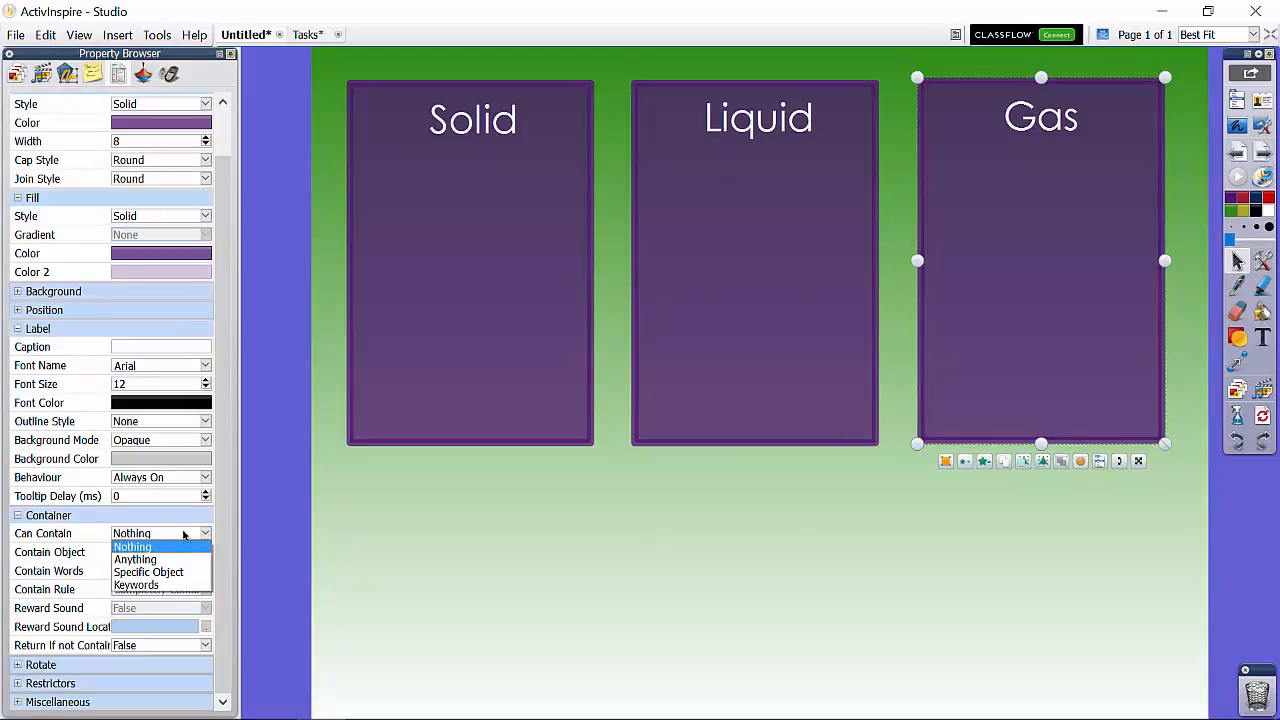
click(150, 585)
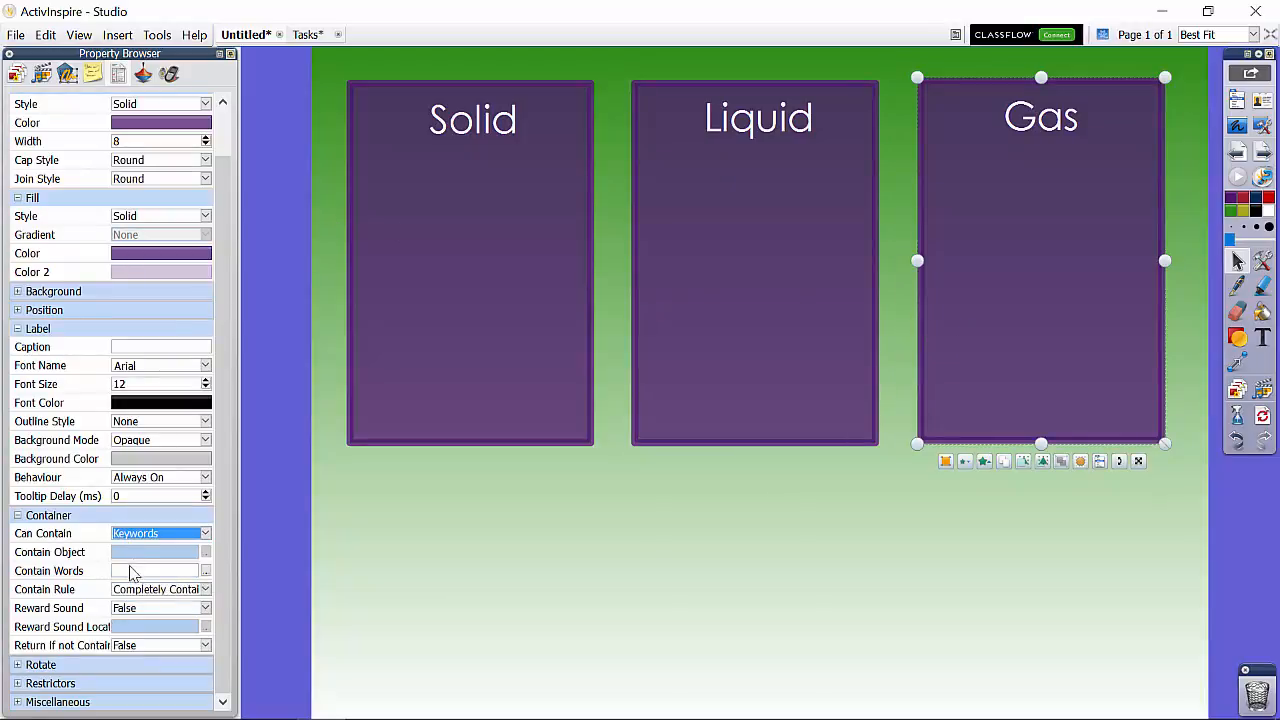
click(205, 571)
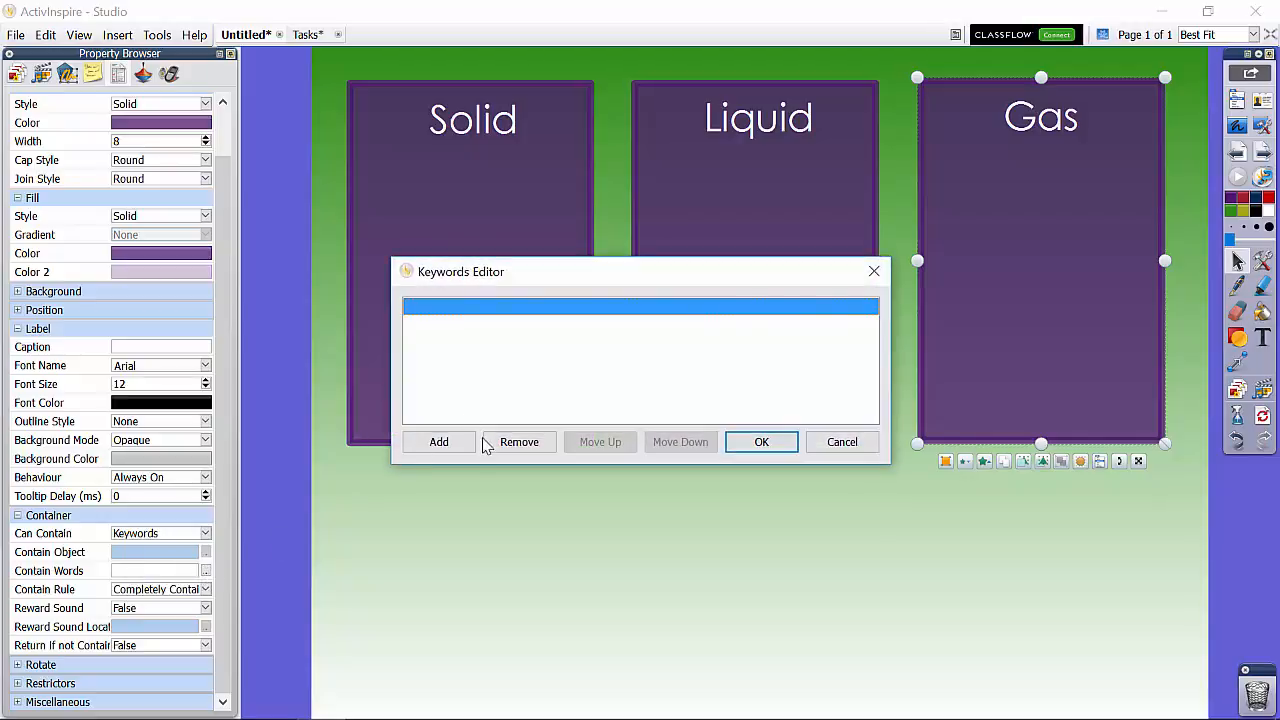
click(444, 440)
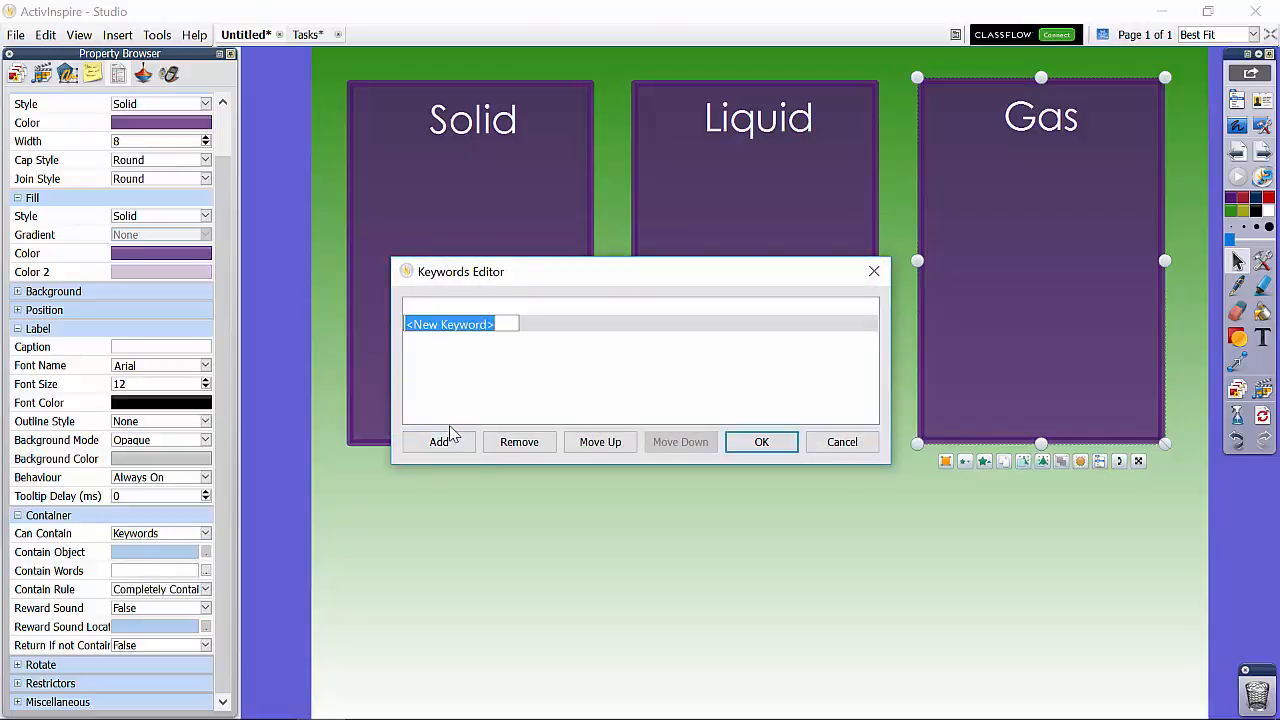
text(G)
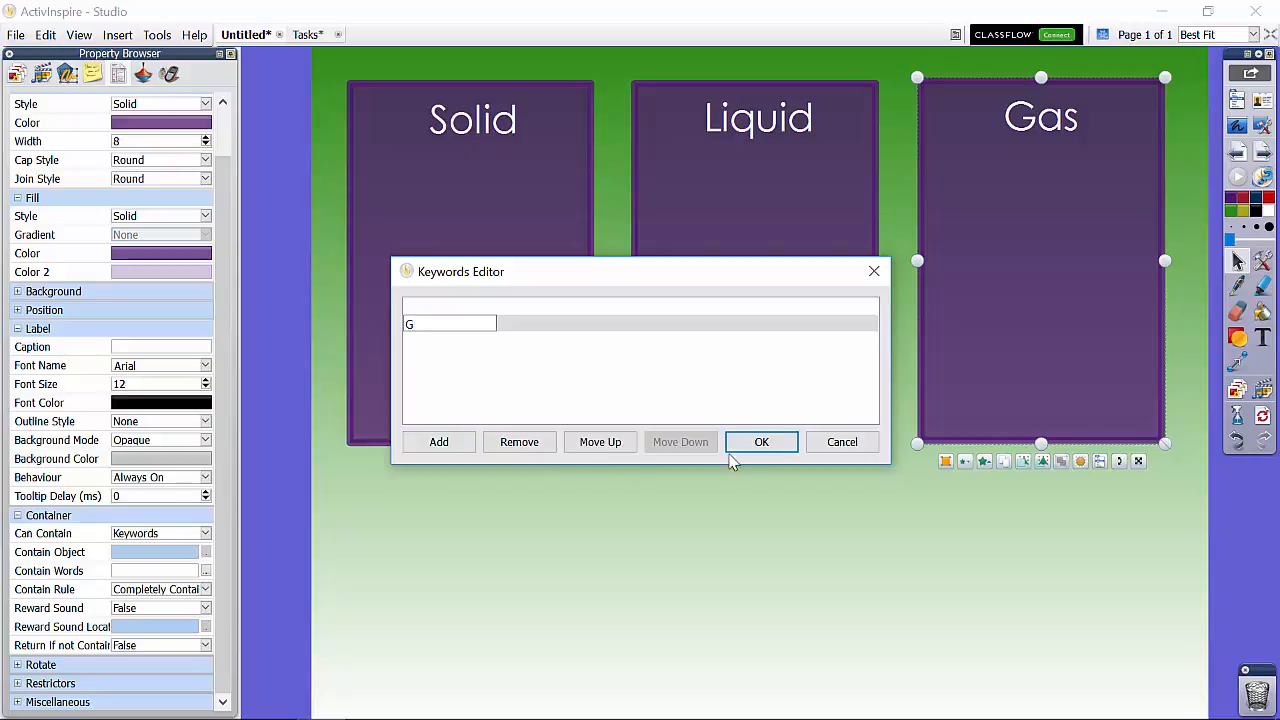
click(760, 441)
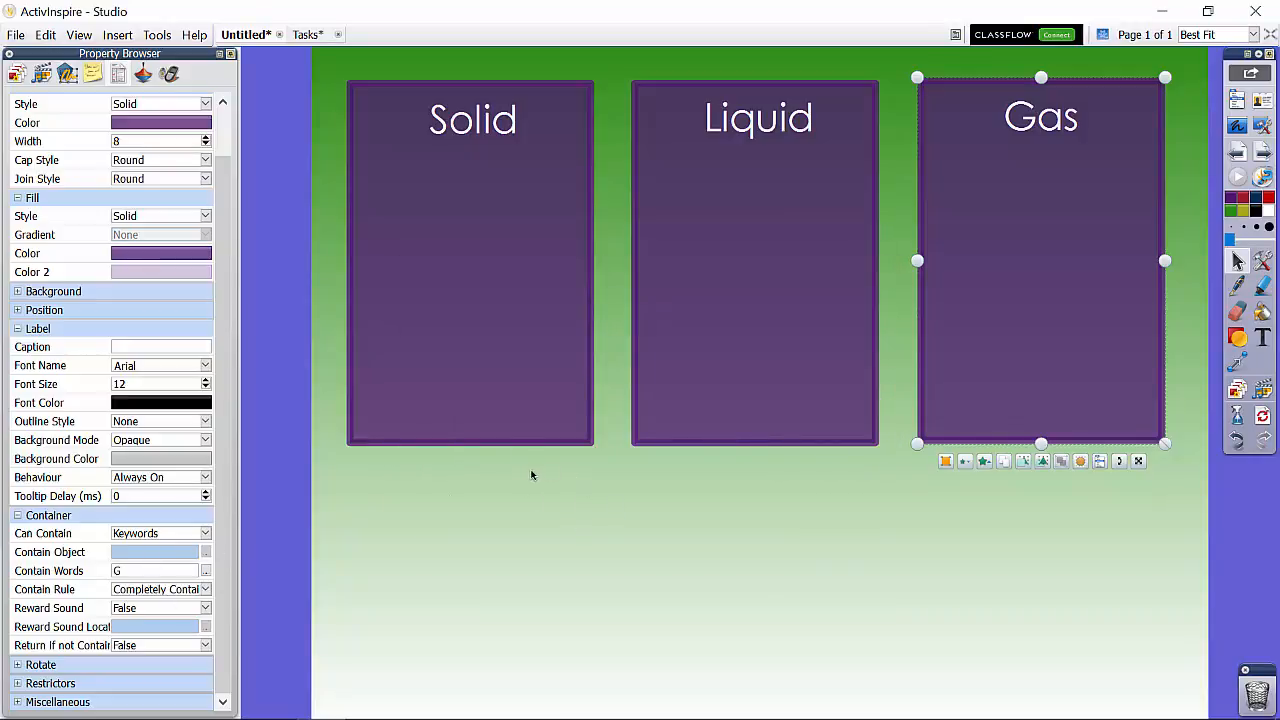
Step: Lock the Solid, Liquid and Gas boxes together in place on the page
click(505, 562)
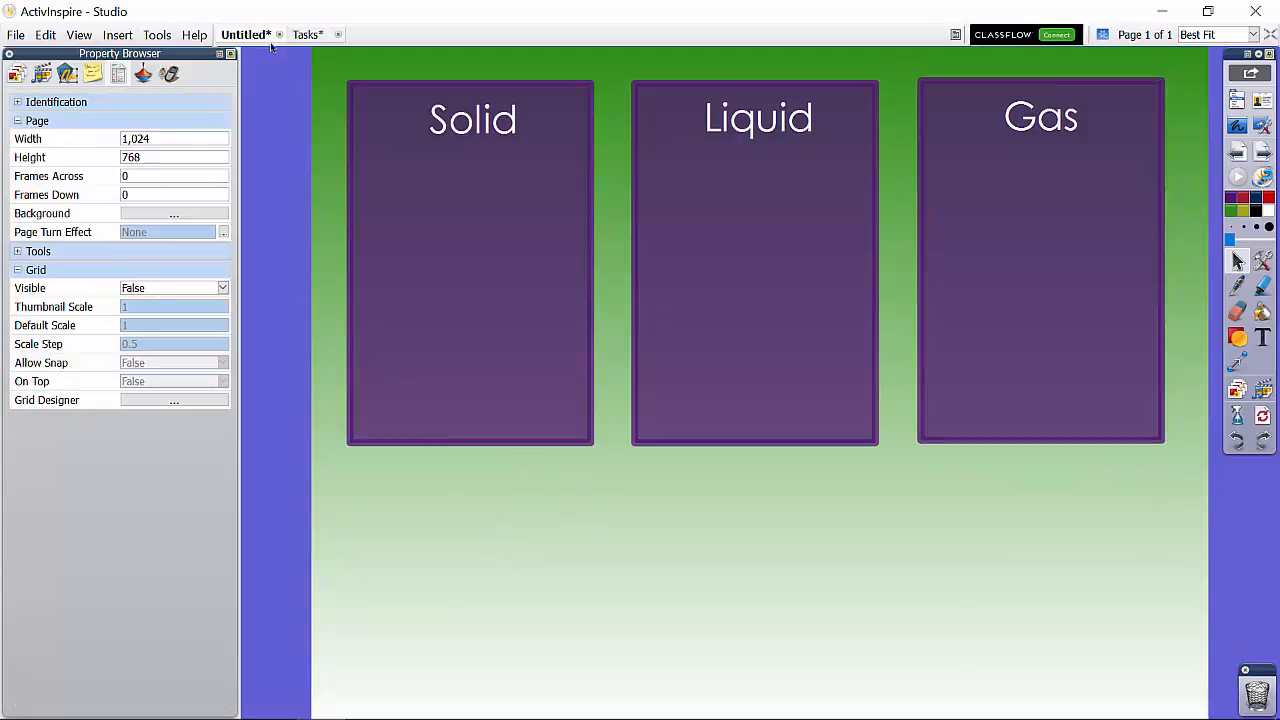
drag(278, 70, 1094, 340)
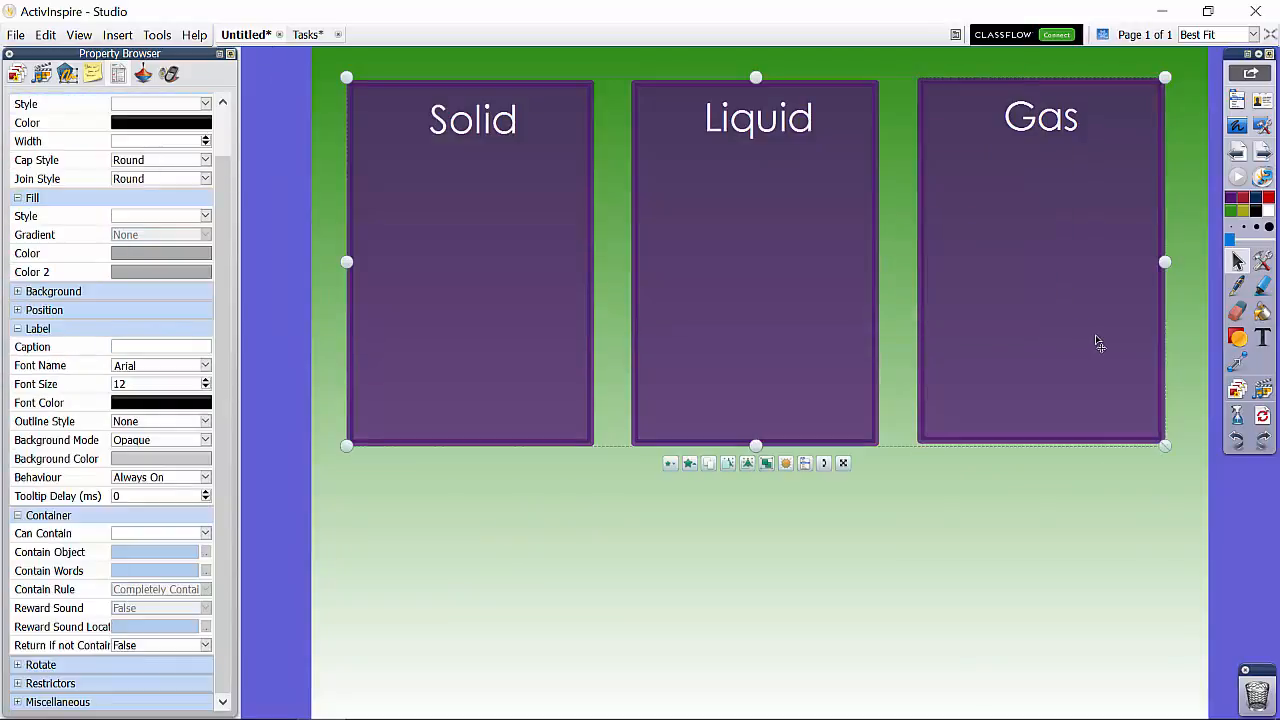
right_click(1097, 344)
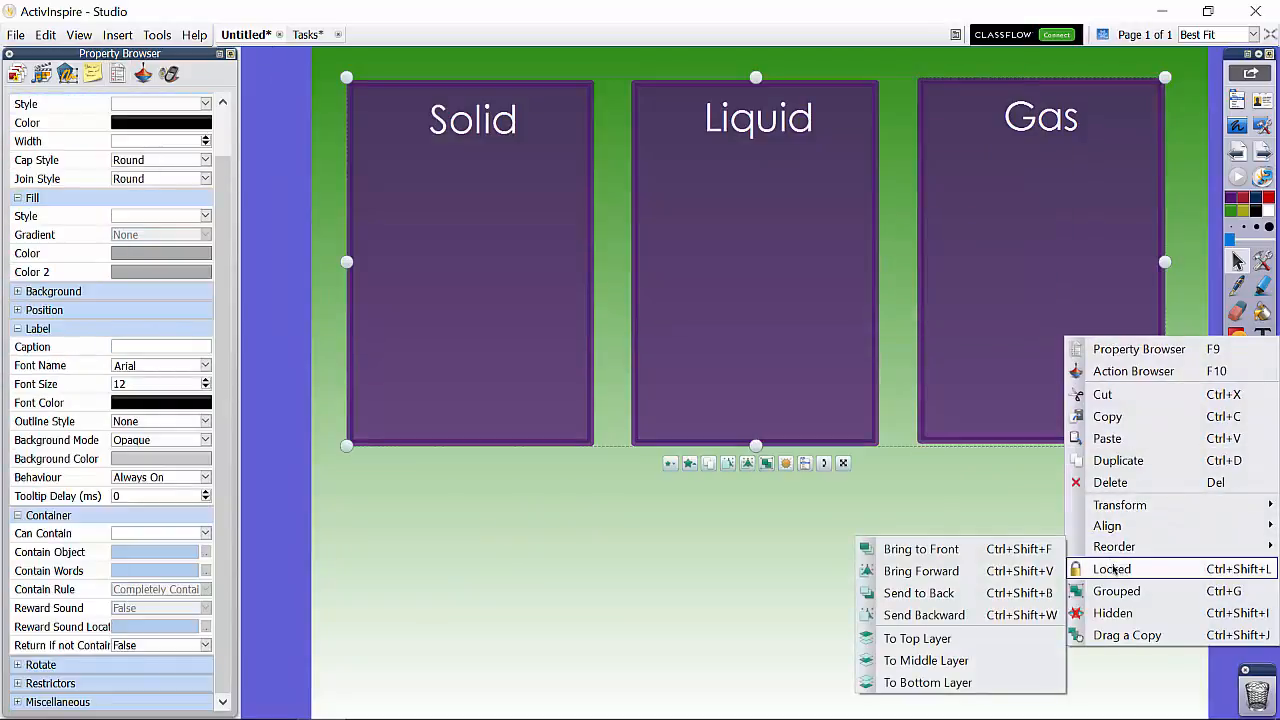
click(1118, 574)
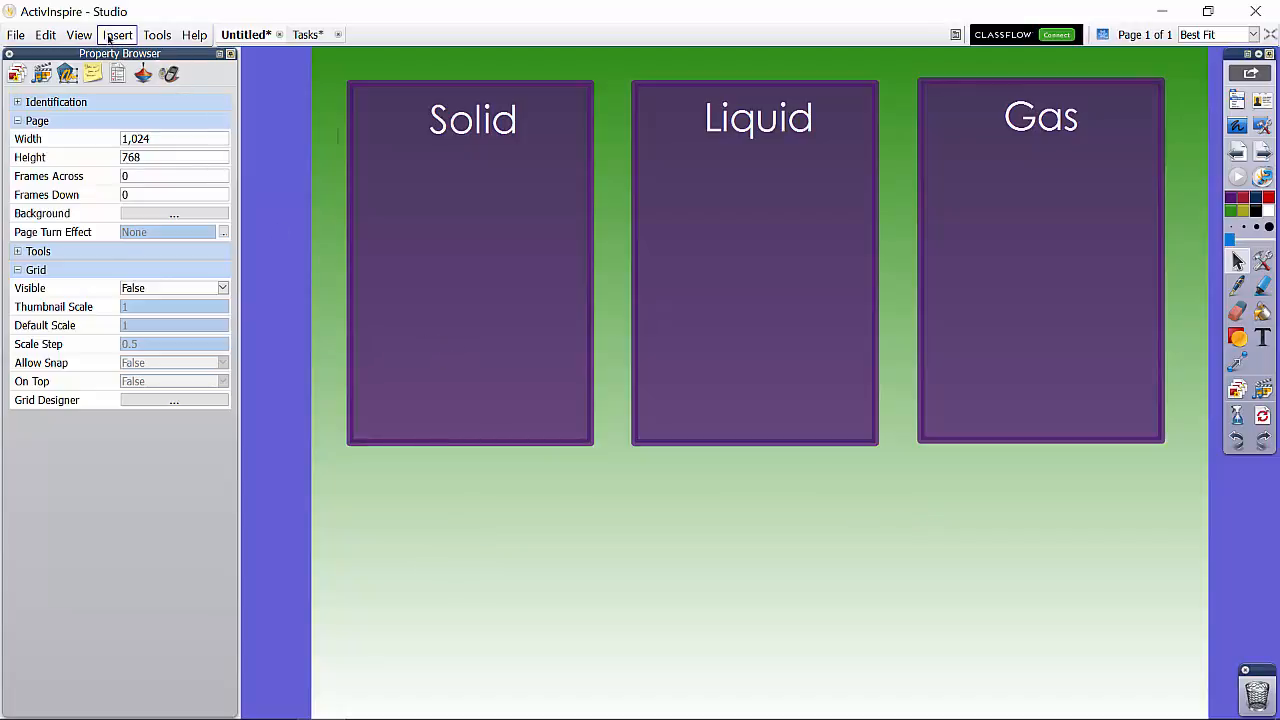
Step: Insert the picture "Gas - Bubble.jpg" from the Desktop folder "Solid - Liquid - Gas" as media
click(117, 34)
click(115, 105)
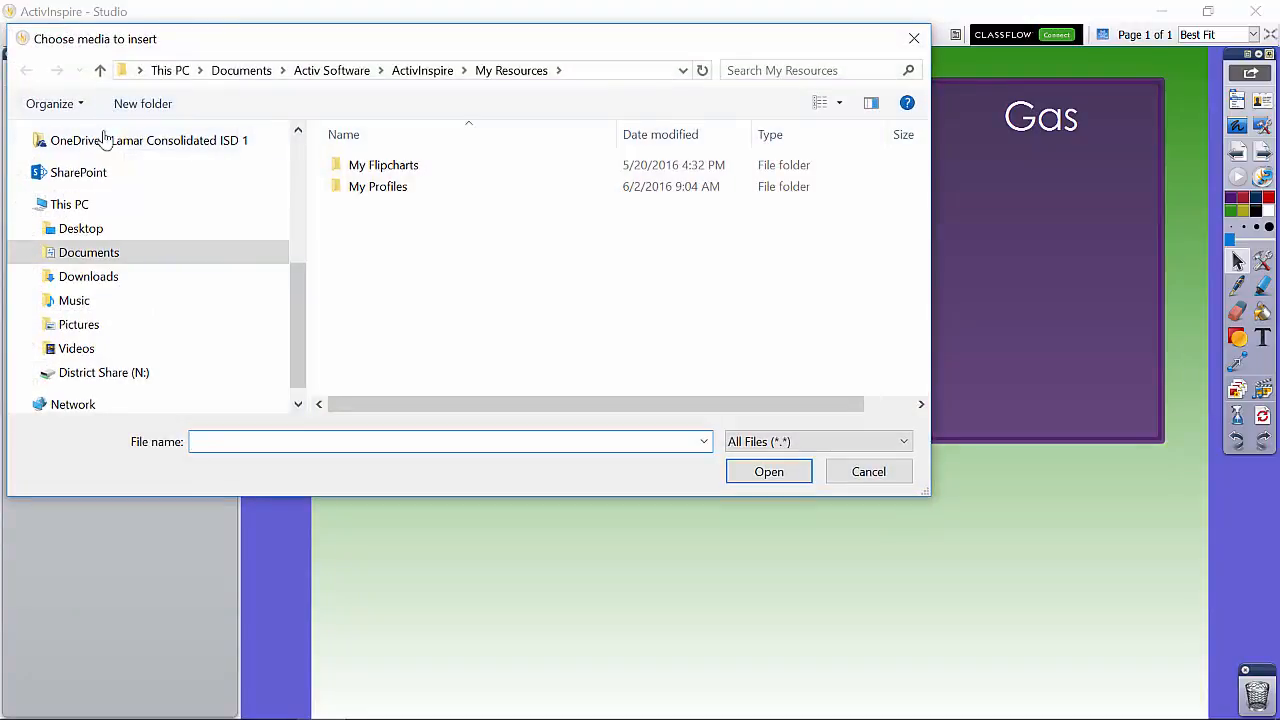
click(80, 229)
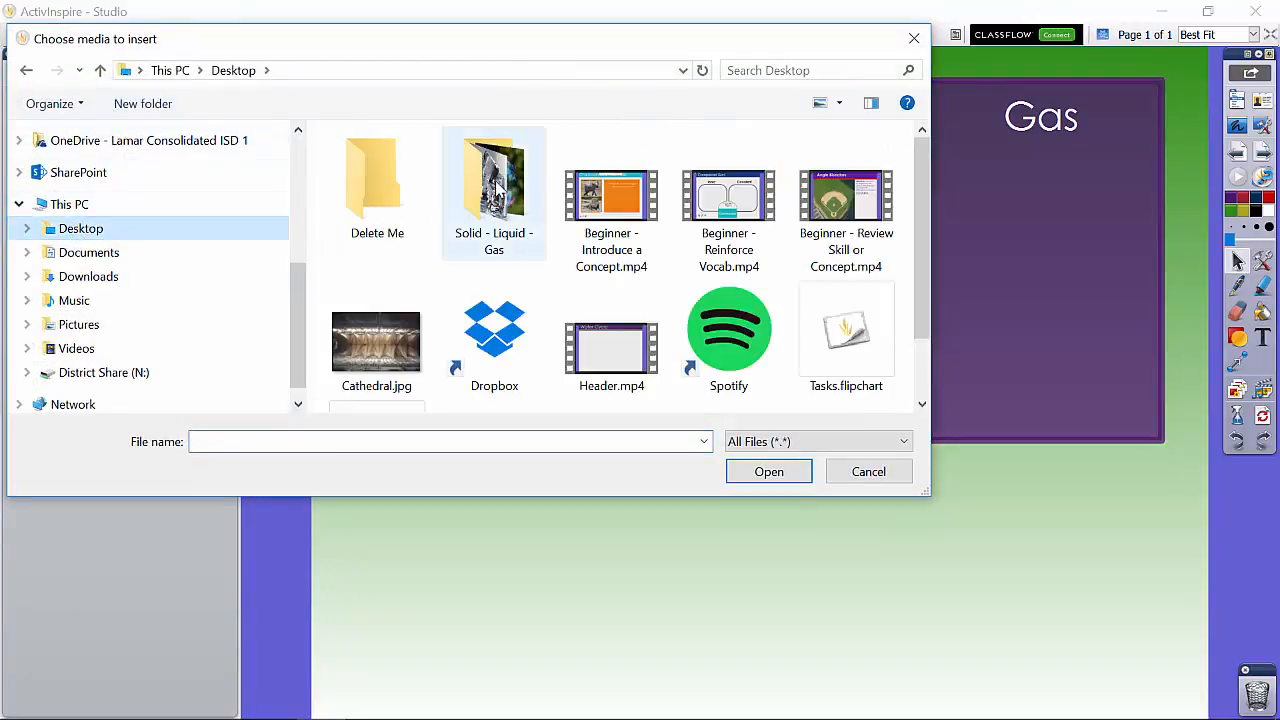
double_click(500, 185)
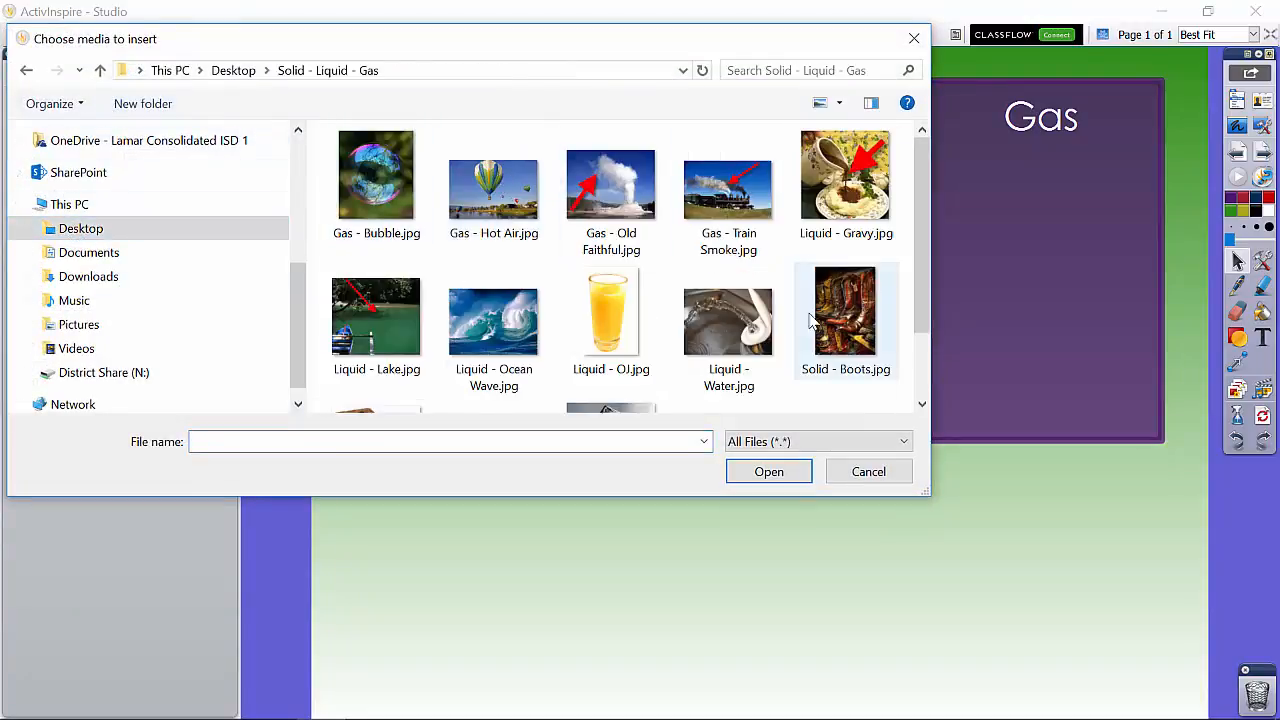
click(388, 204)
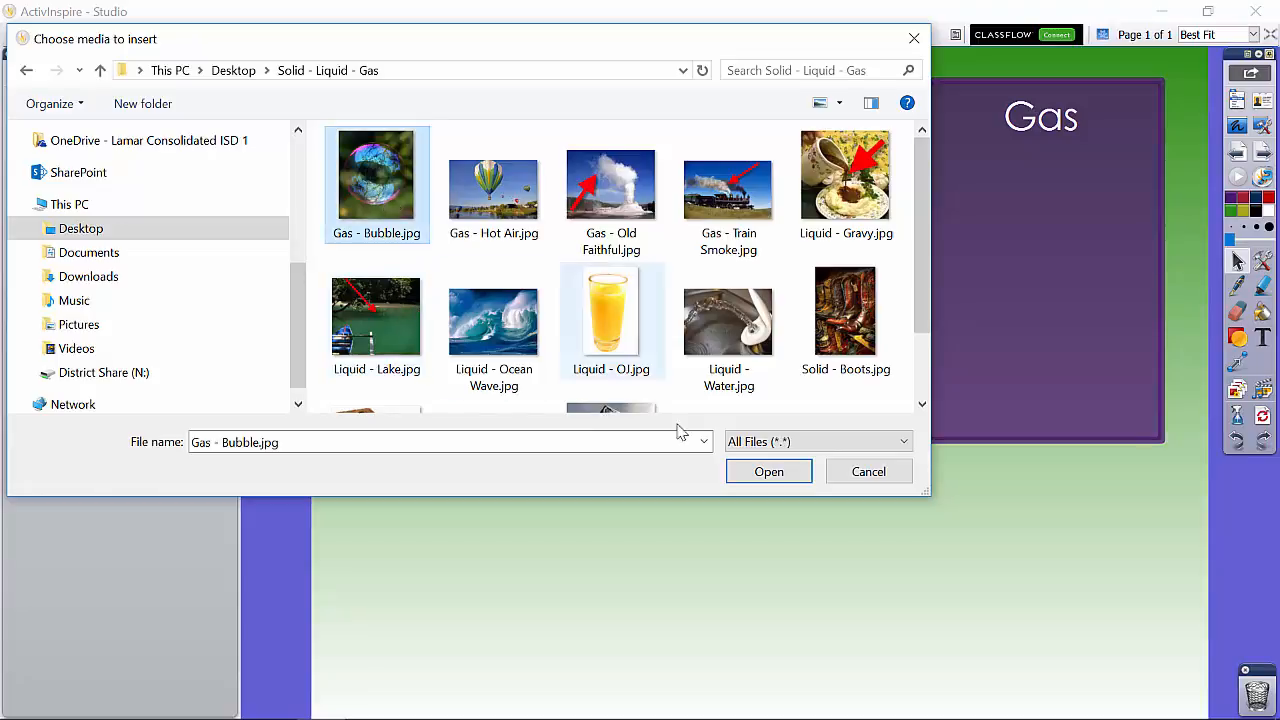
click(770, 476)
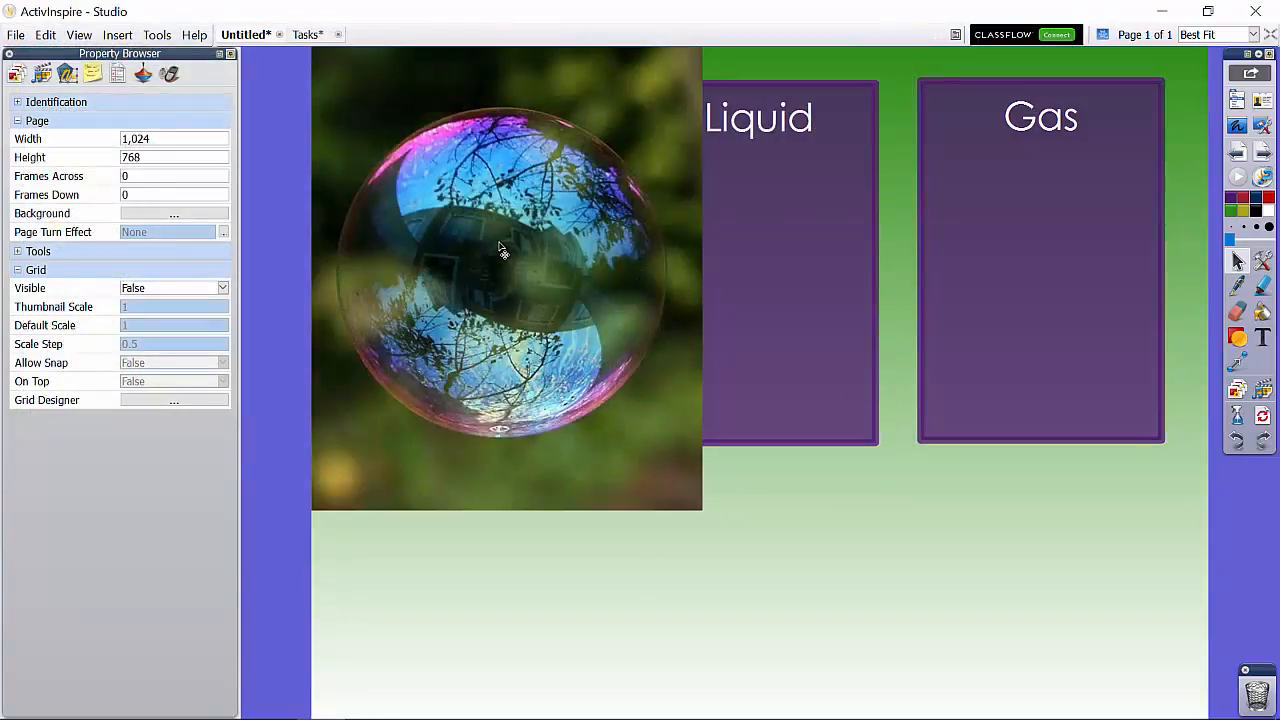
Step: Shrink the bubble picture to a small thumbnail and place it in the empty area below the "Solid" box
click(502, 252)
drag(703, 508, 512, 286)
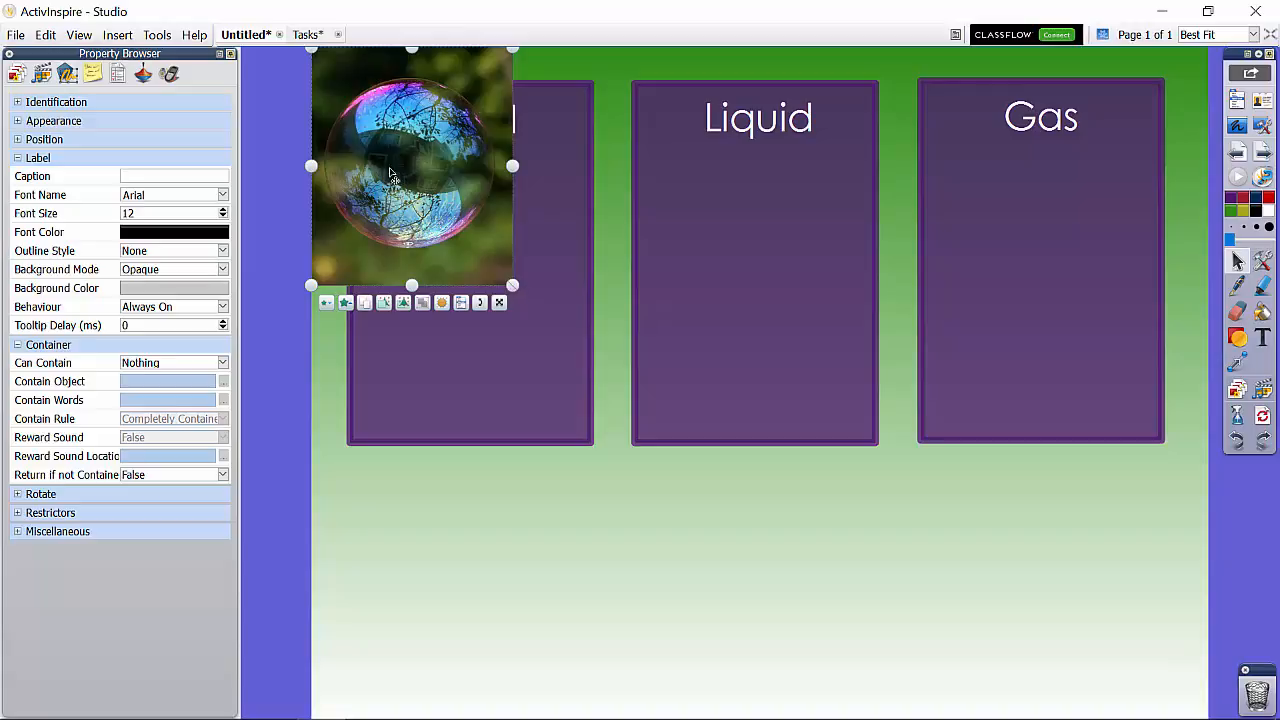
drag(511, 285, 622, 306)
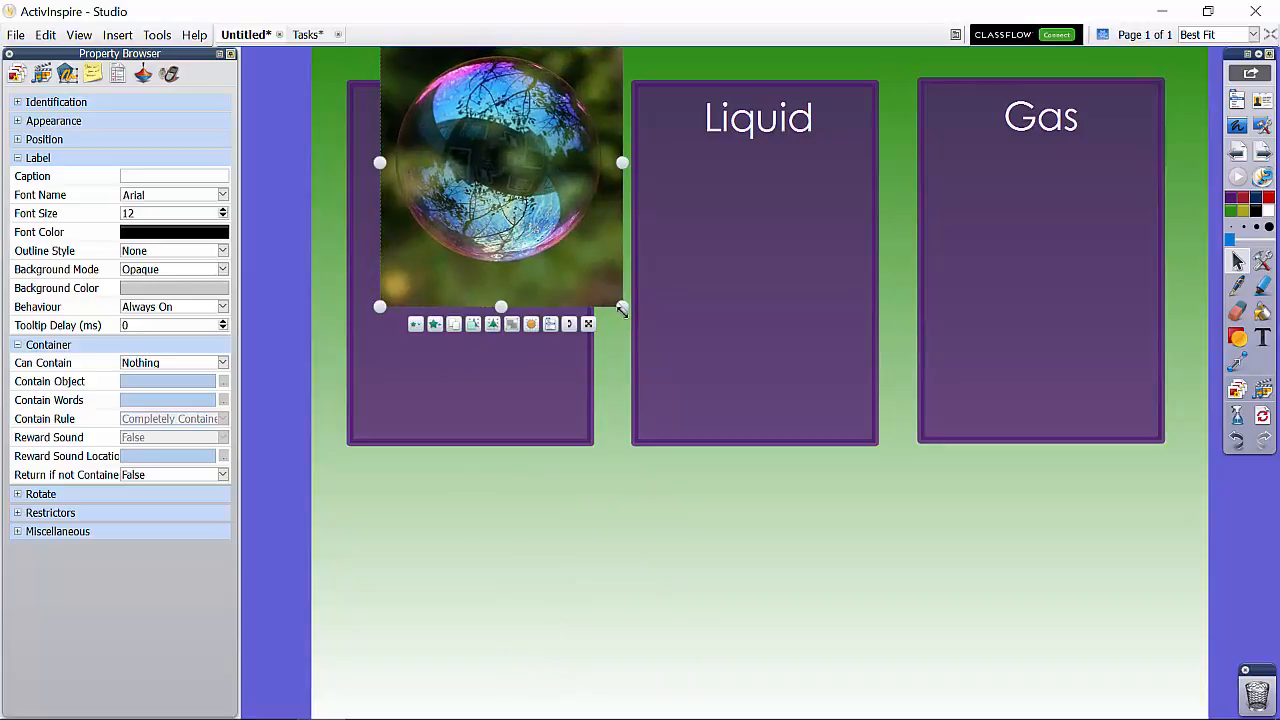
drag(622, 310, 534, 200)
drag(460, 172, 470, 583)
drag(549, 620, 503, 561)
drag(438, 511, 475, 527)
mouse_move(422, 467)
mouse_down()
mouse_move(421, 388)
mouse_move(423, 467)
mouse_up()
click(540, 550)
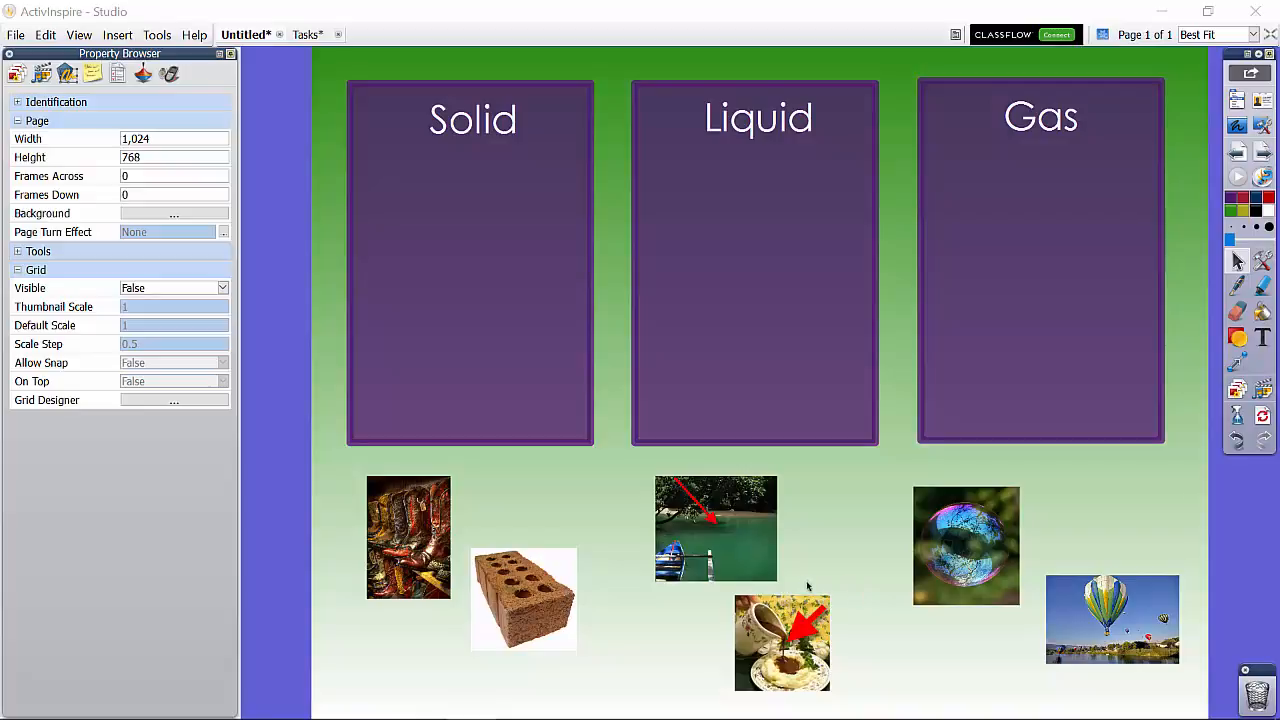
click(127, 38)
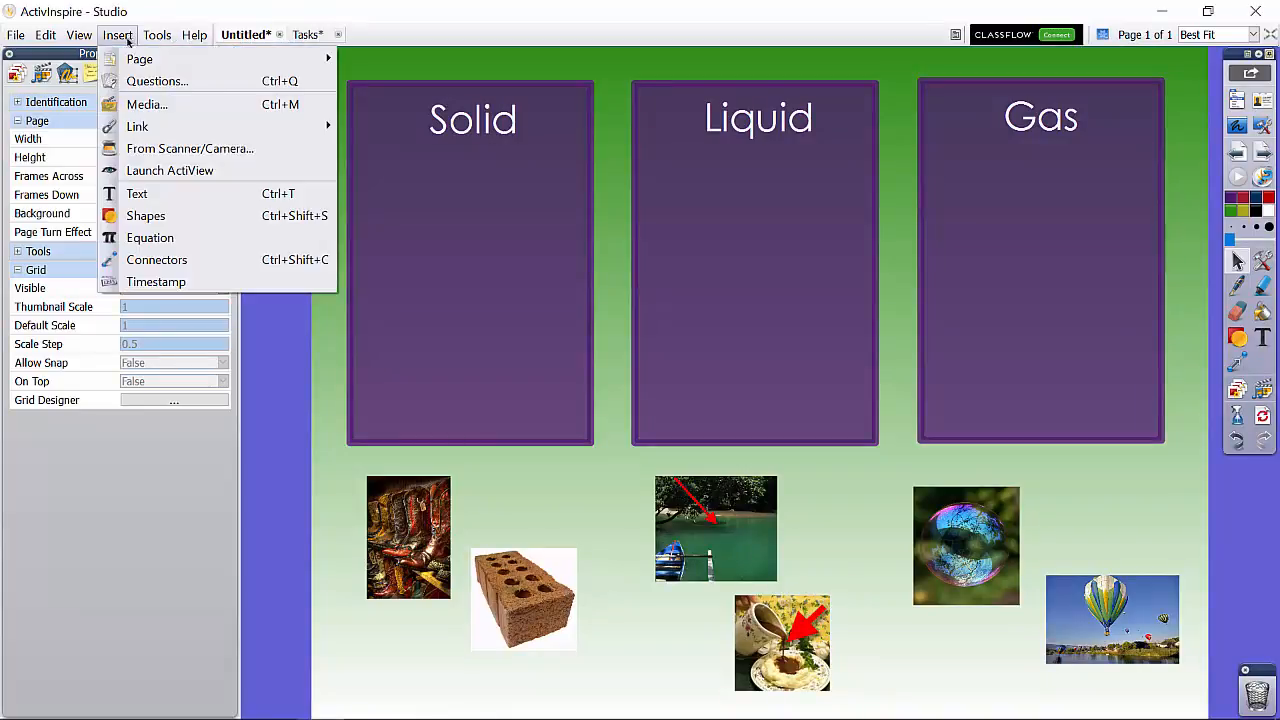
click(285, 468)
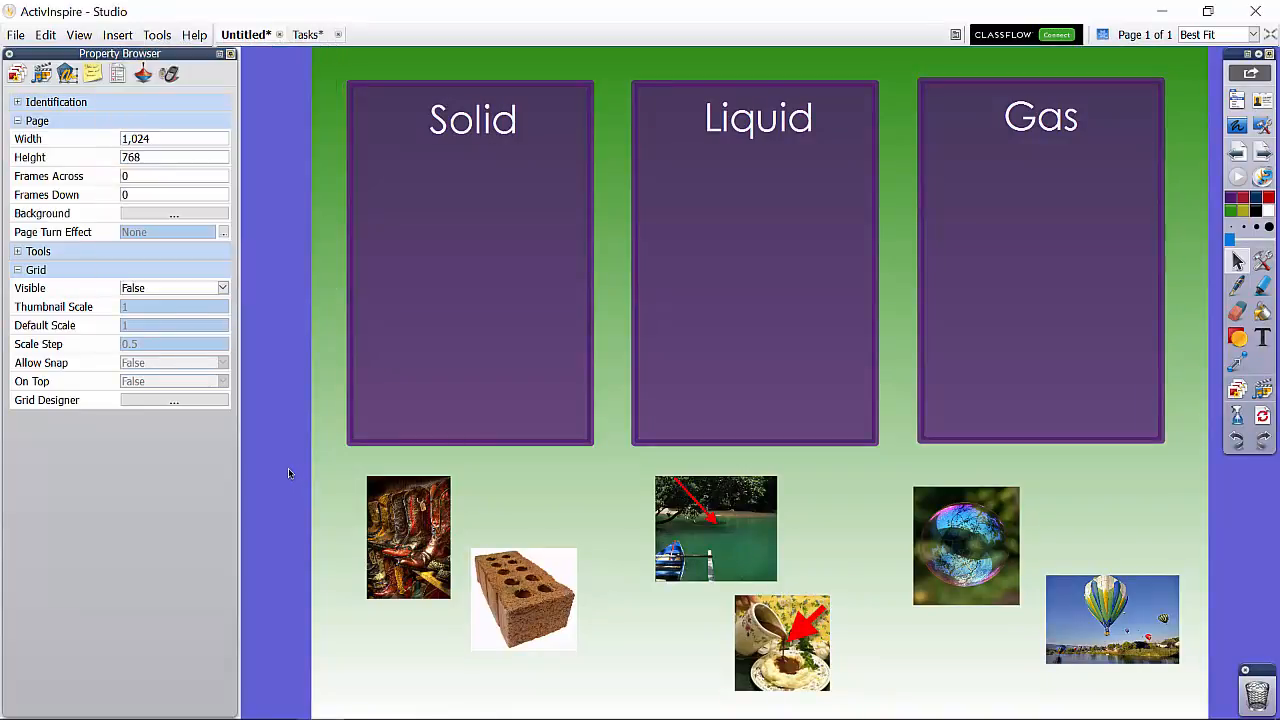